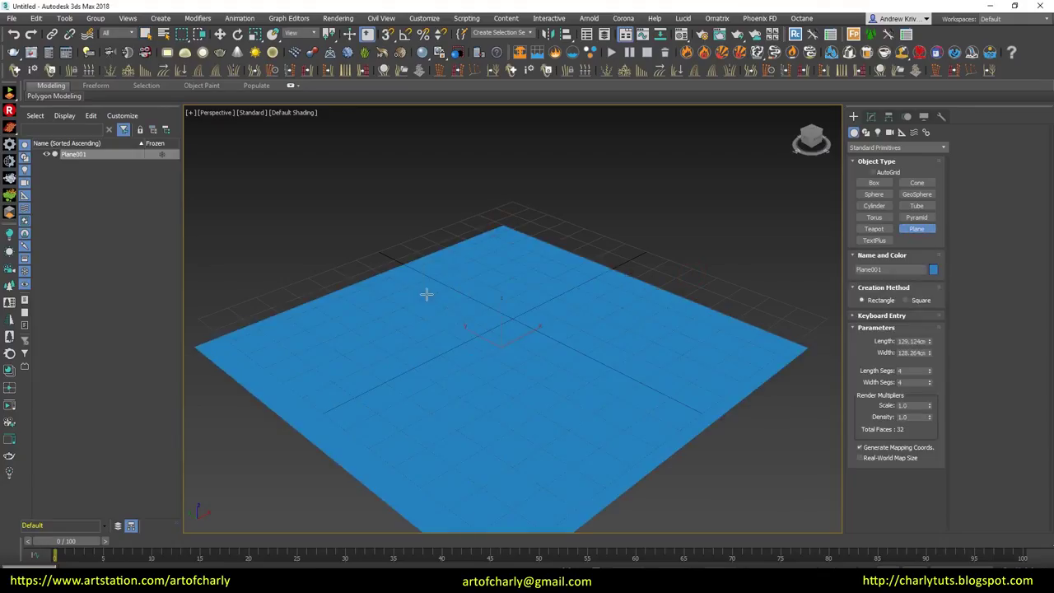
Step: Make the plane 1000 cm square and add a Corona Sun to the scene
type("w1000")
key("Tab")
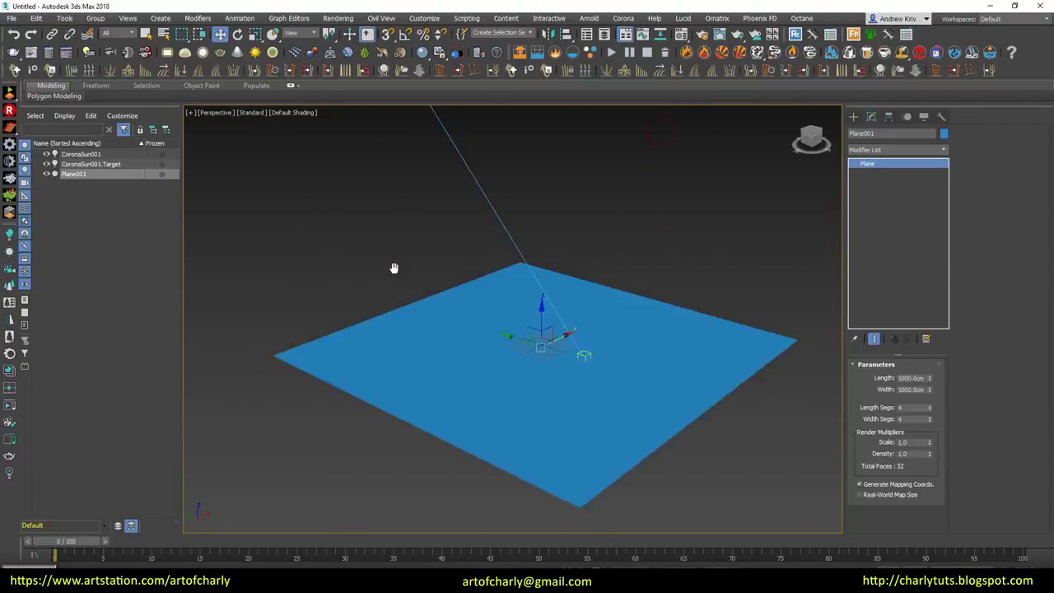
scroll(398, 283, "down", 3)
left_click(346, 114)
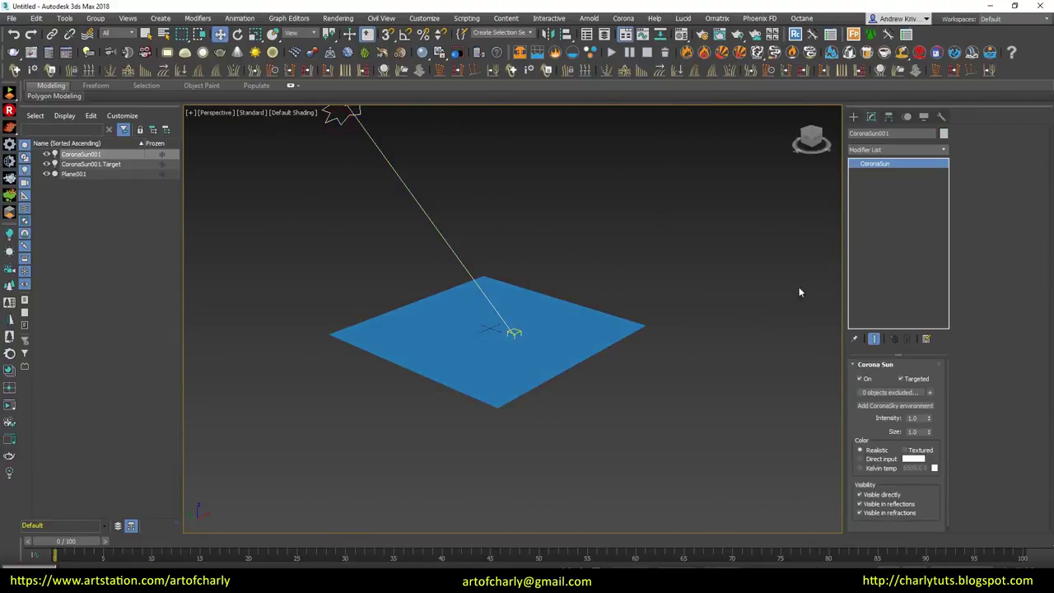
Step: Add a Displace modifier to Plane001 from the Modifier List
left_click(903, 407)
left_click_drag(943, 177, 950, 256)
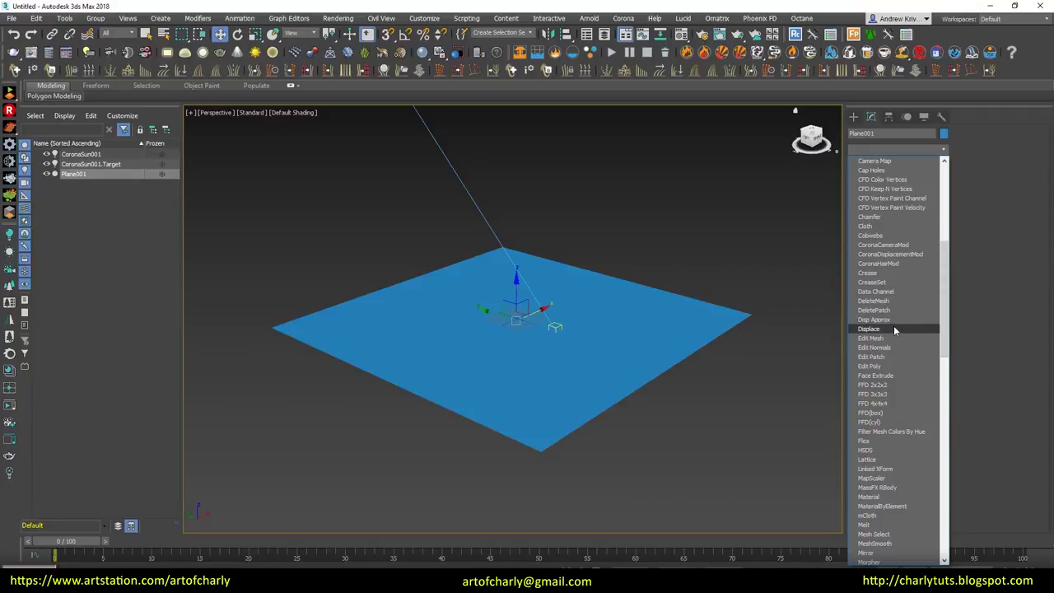
left_click(896, 328)
Step: Give the plane 10 length and width segments and a render density of 3
left_click(867, 173)
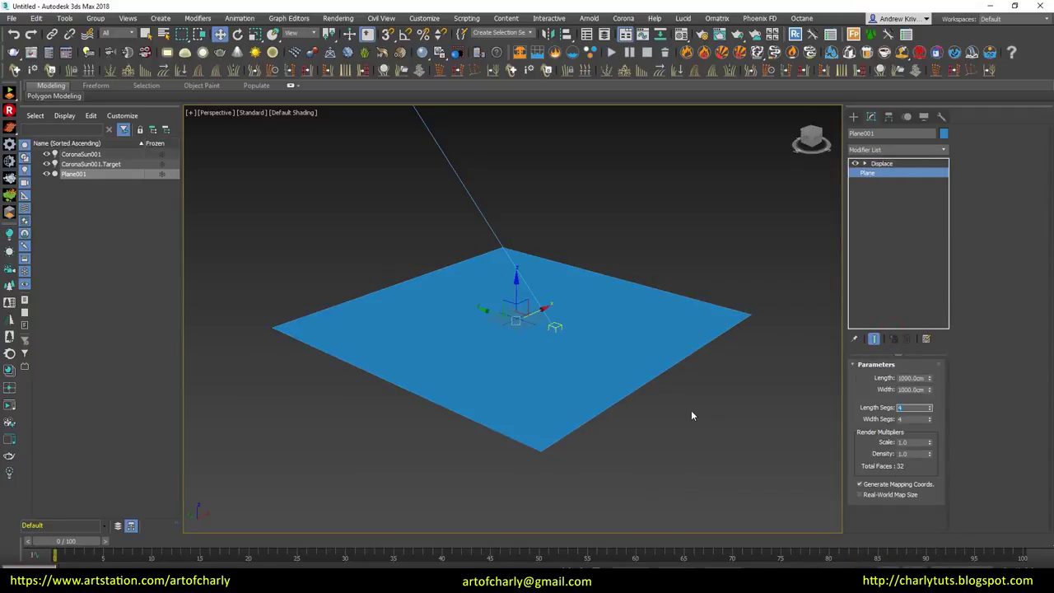
type("1")
left_click(920, 418)
type("10")
left_click(910, 454)
type("3")
key("Return")
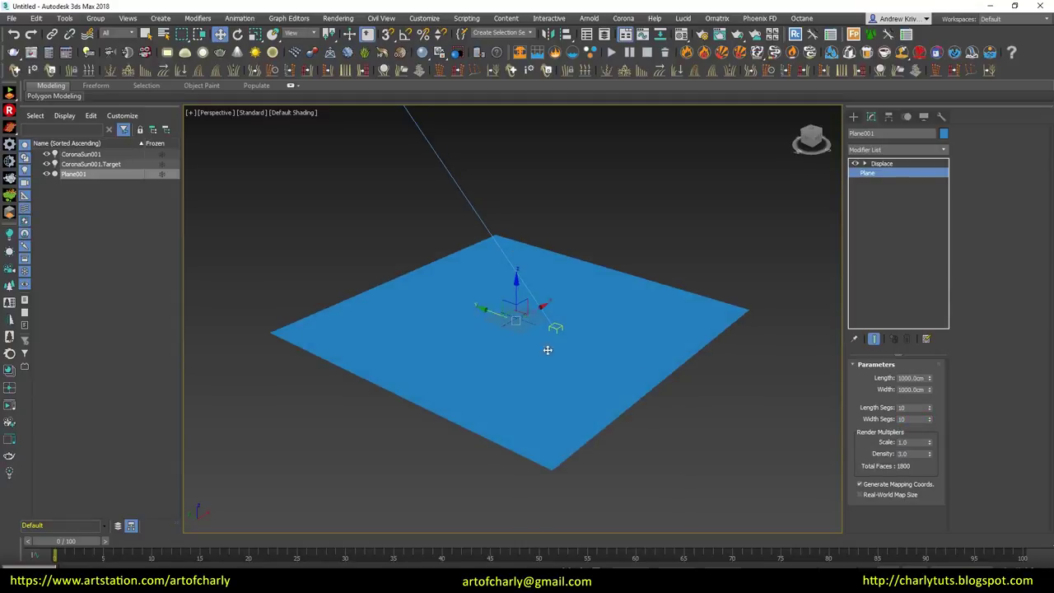
Step: Drive the Displace with a Noise map at about 214 cm strength, then start a Corona interactive render
left_click(880, 163)
left_click(895, 495)
double_click(486, 299)
left_click_drag(921, 390, 12, 393)
key("F4")
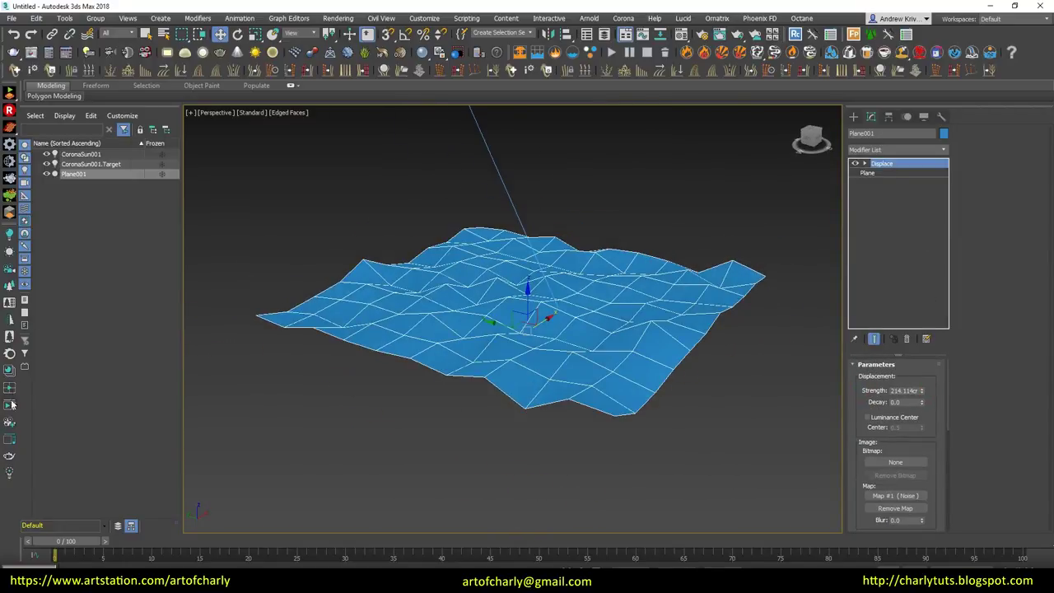
left_click(13, 392)
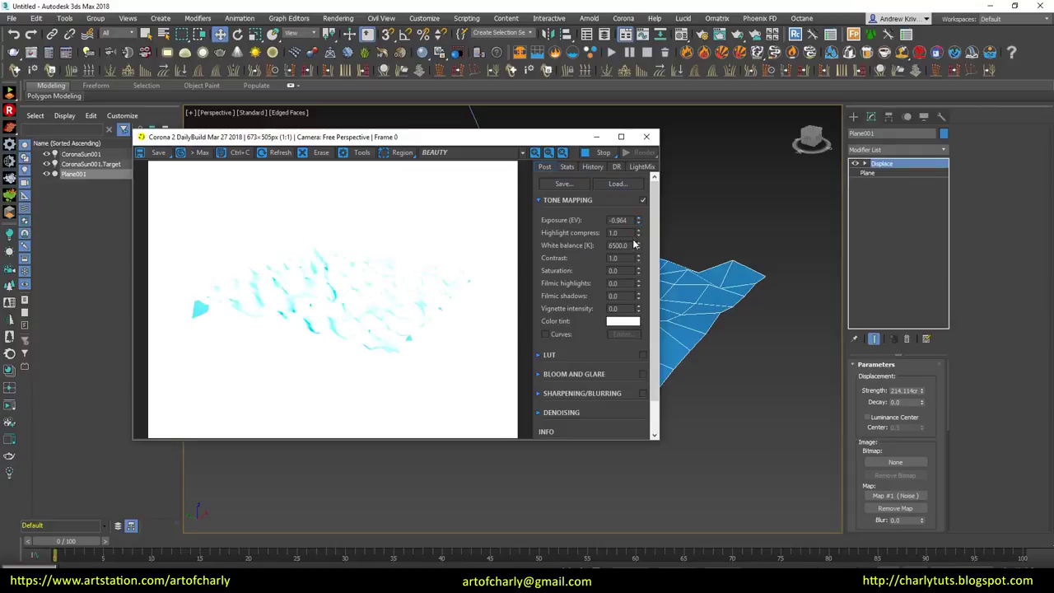
Step: Lower the render exposure to -4.516 and raise the plane's render density to 5, then 10
mouse_move(644, 394)
left_mouse_down()
mouse_move(652, 464)
mouse_move(713, 419)
left_mouse_up()
left_click(867, 173)
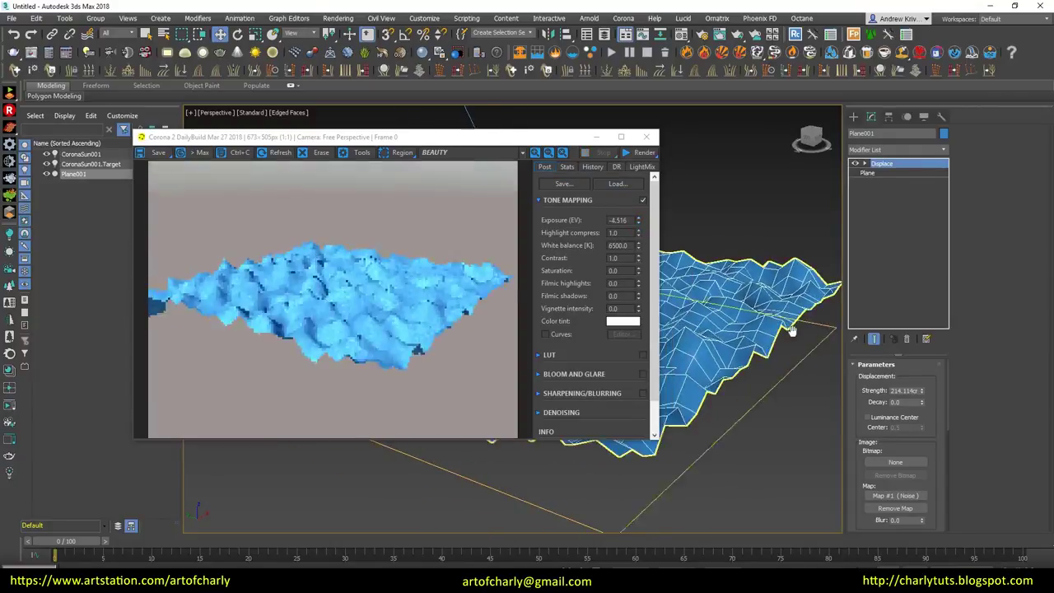
double_click(903, 454)
type("5")
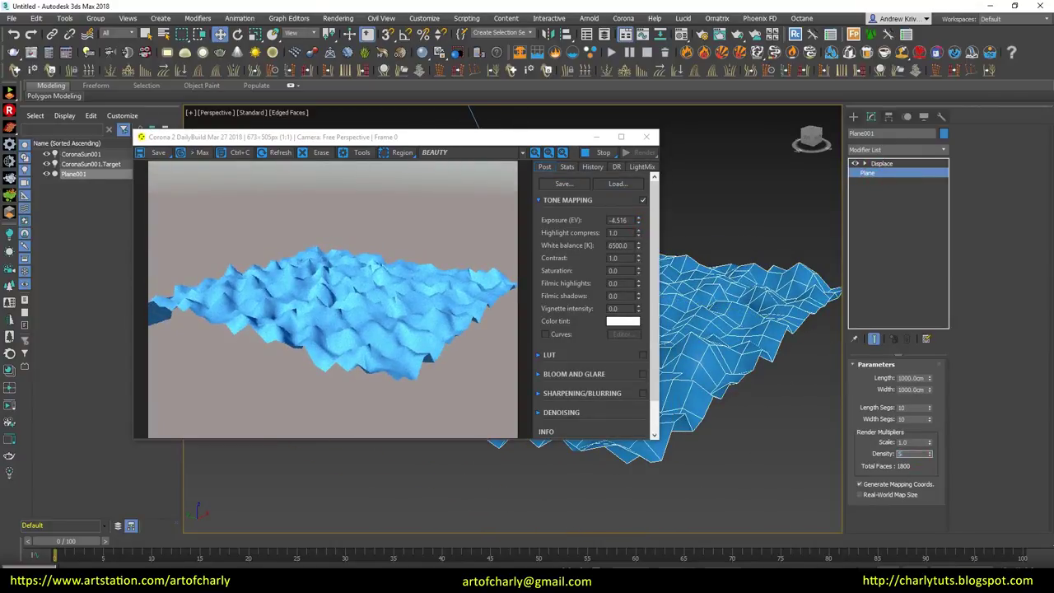
key("Return")
type("10")
key("Return")
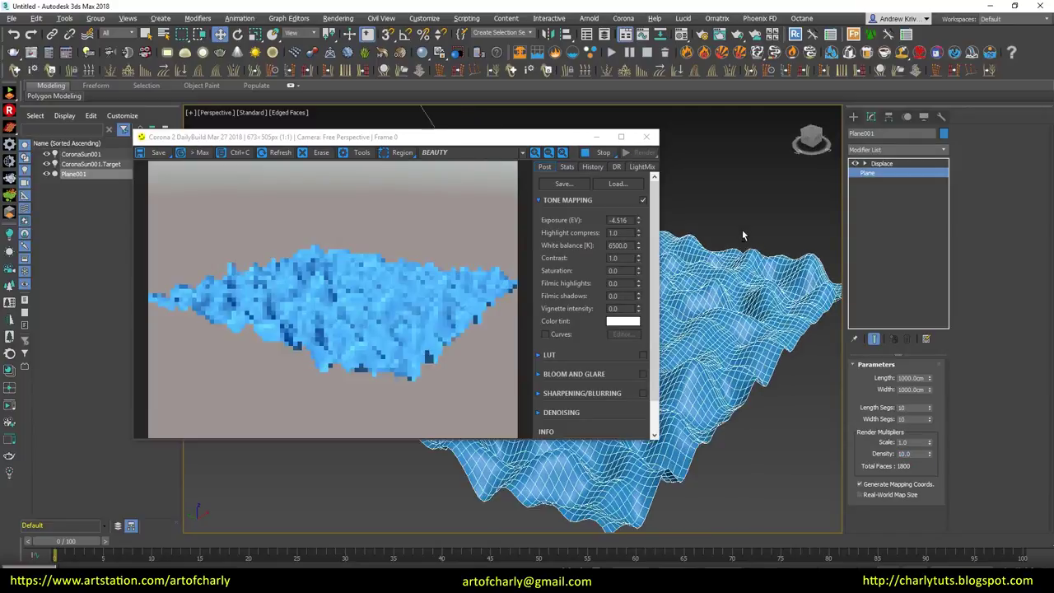
Step: Raise the plane's render density to 20 while viewing the terrain from a new angle
left_click_drag(528, 143, 353, 140)
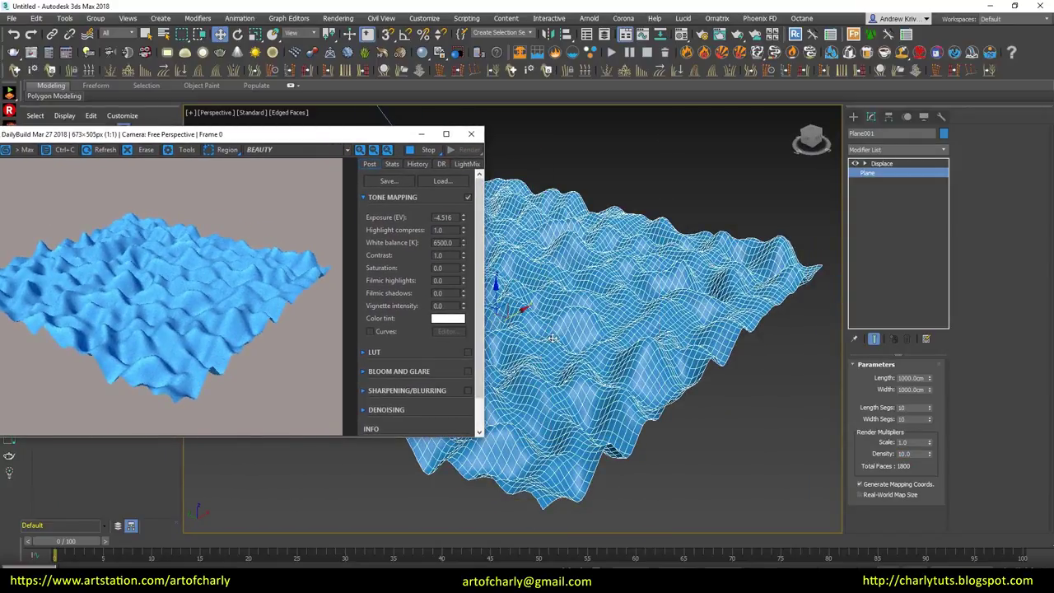
middle_click_drag(591, 386, 689, 294, "alt")
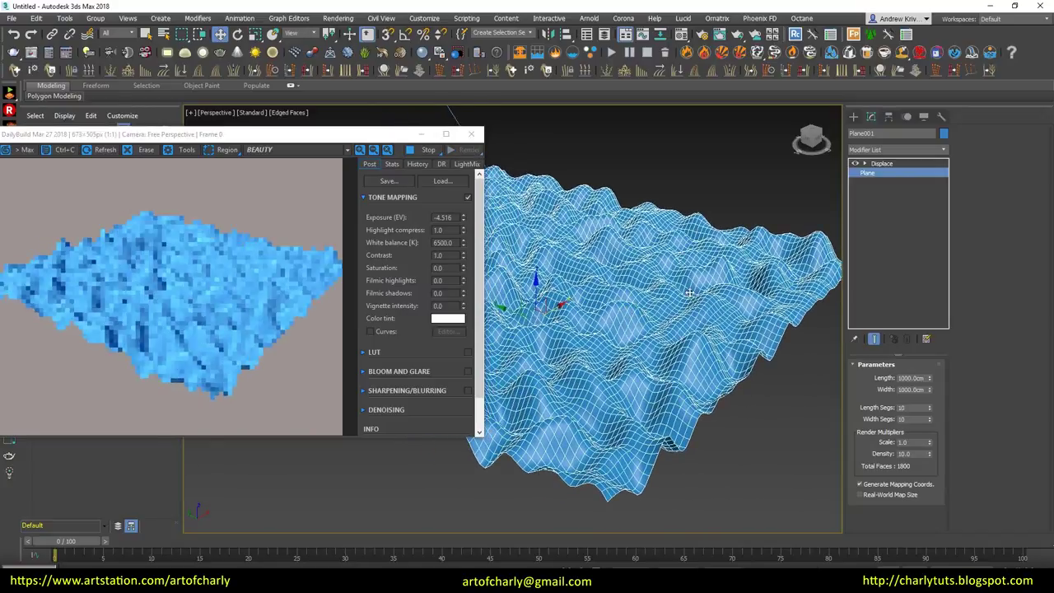
double_click(910, 453)
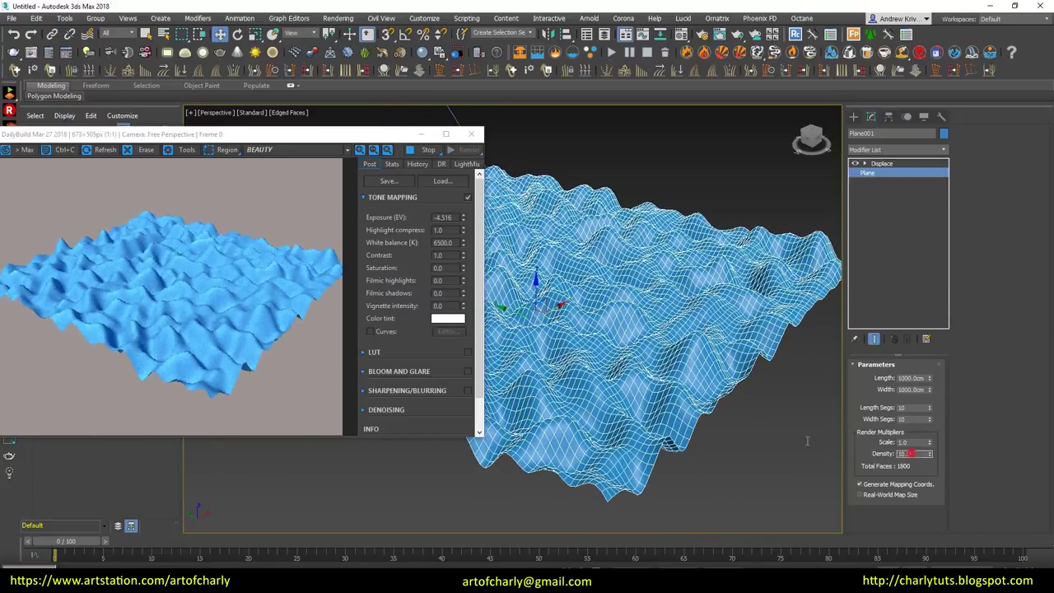
type("2")
key("Return")
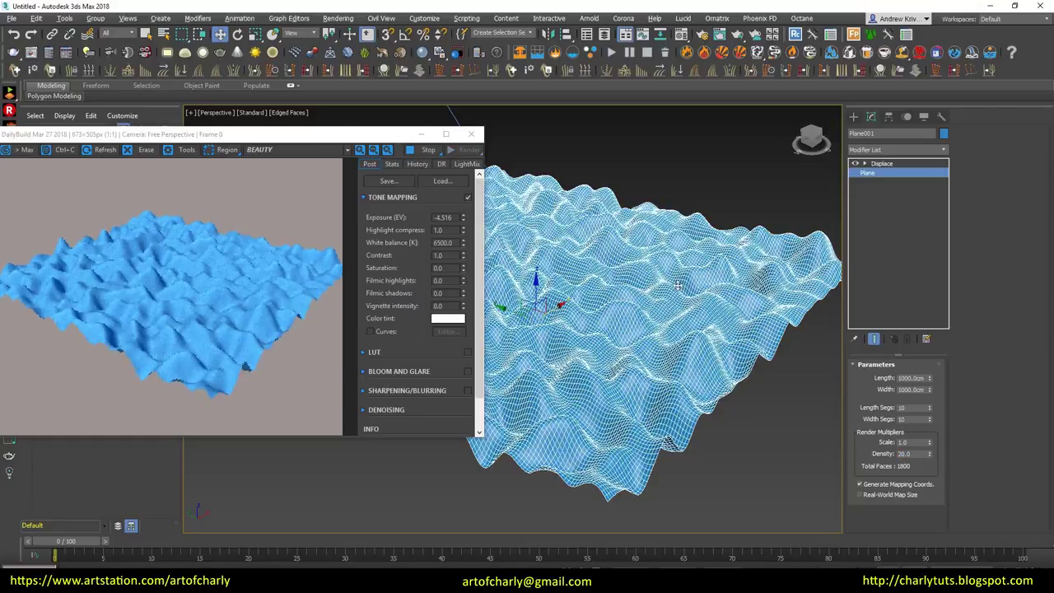
Step: Stop the interactive render and open the Slate Material Editor
middle_click_drag(677, 285, 650, 280, "alt")
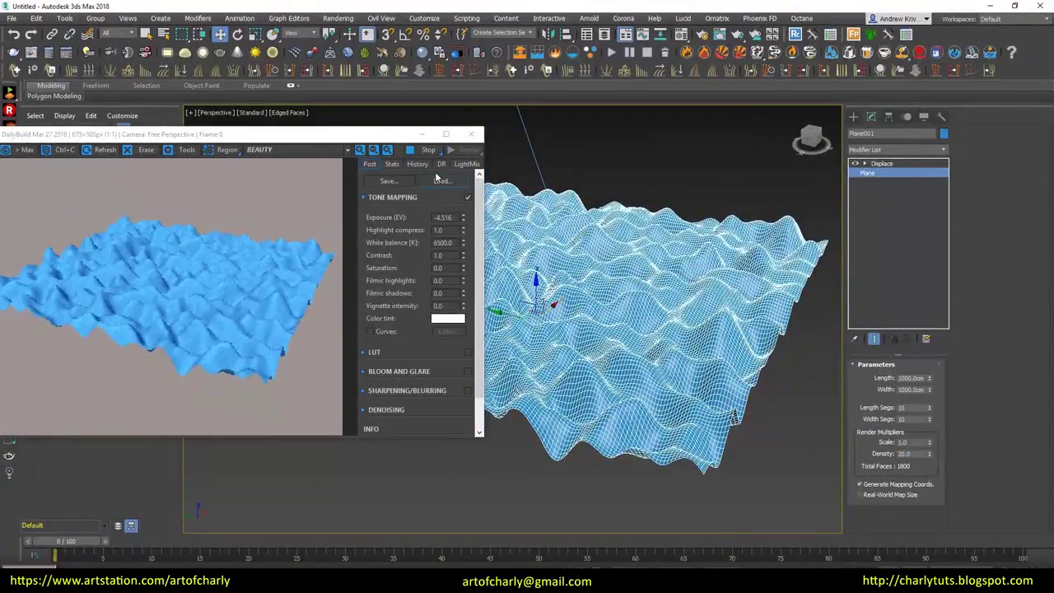
left_click(424, 150)
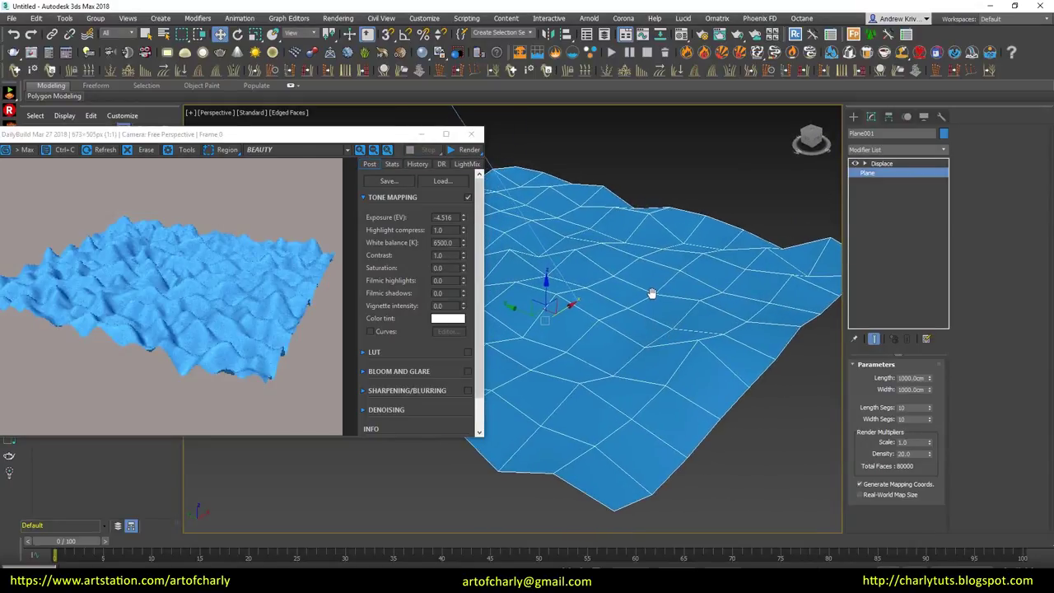
left_click_drag(247, 139, 338, 137)
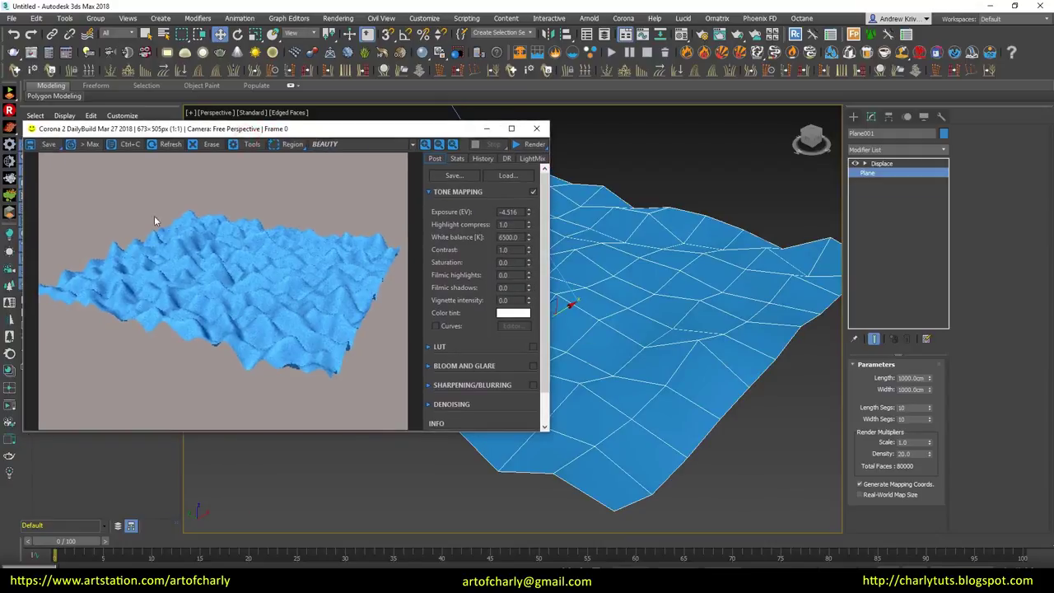
key("m")
left_click(881, 163)
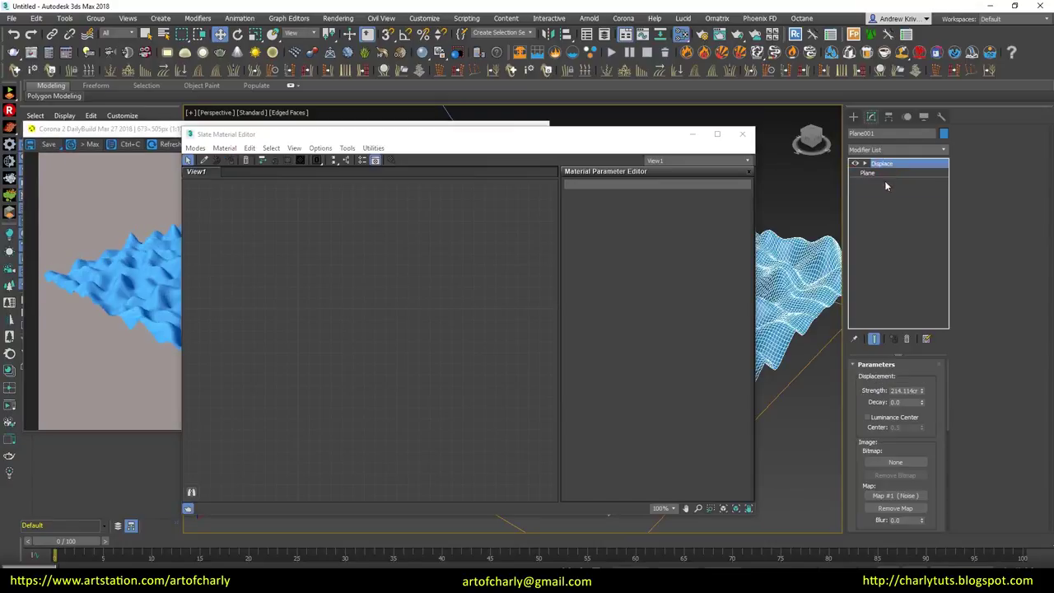
Step: Instance the displacement Noise map into Slate and set it to Turbulence with a 0.245 low threshold
left_click_drag(895, 495, 267, 293)
left_click(449, 360)
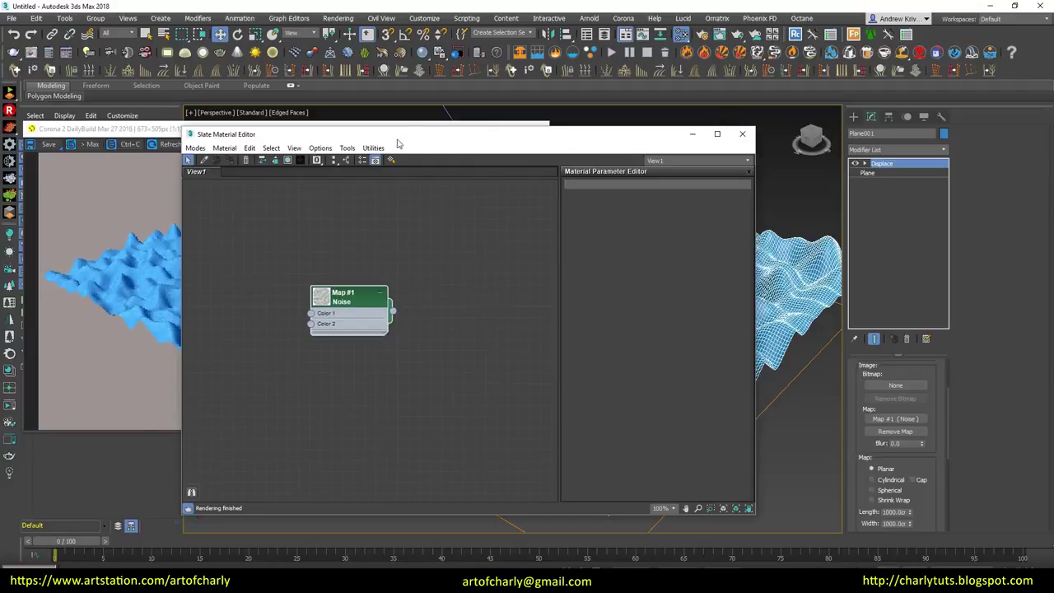
double_click(640, 331)
left_click(1005, 323)
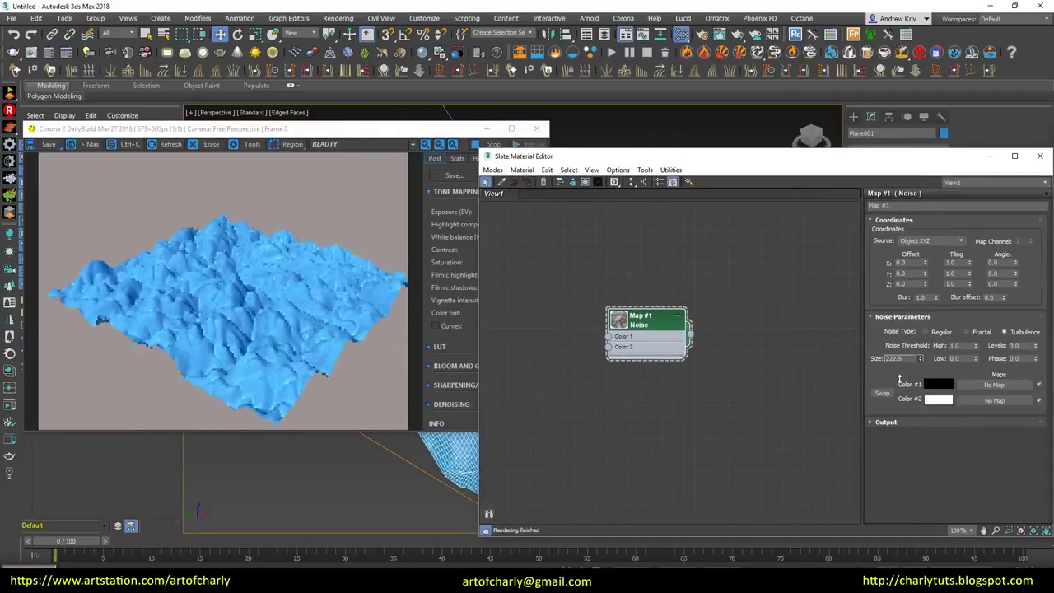
left_click_drag(975, 337, 976, 321)
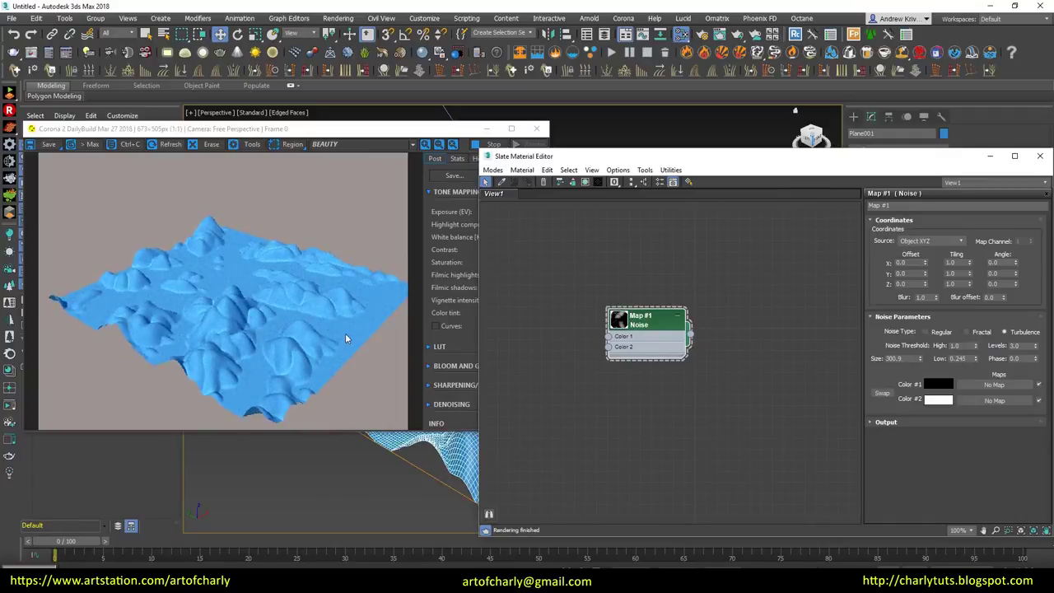
scroll(283, 304, "up", 3)
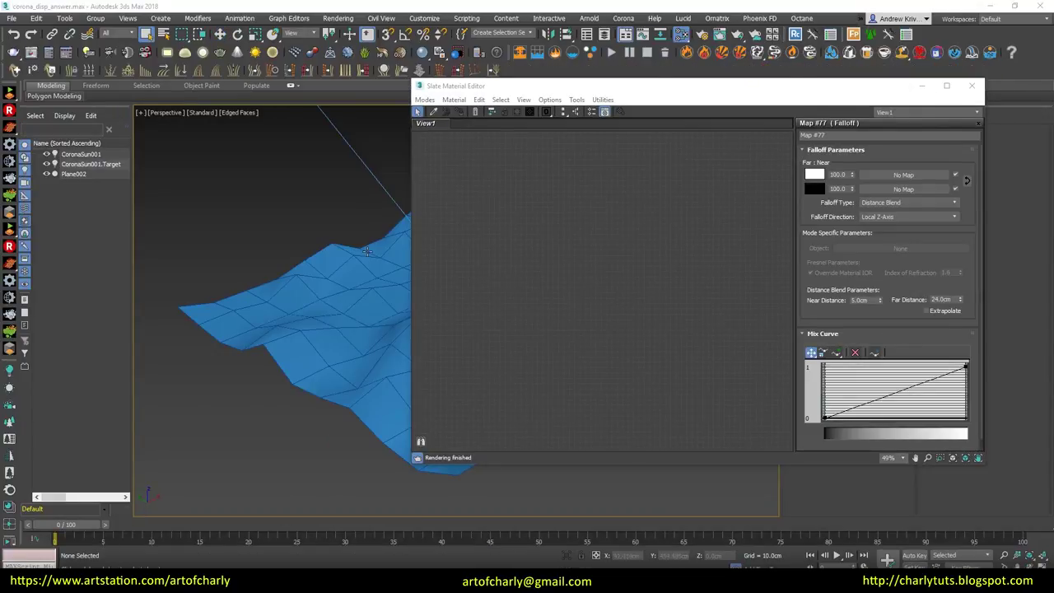
Step: Create a CoronaLayeredMtl node and a CoronaMtl node in the Slate editor
left_click(322, 277)
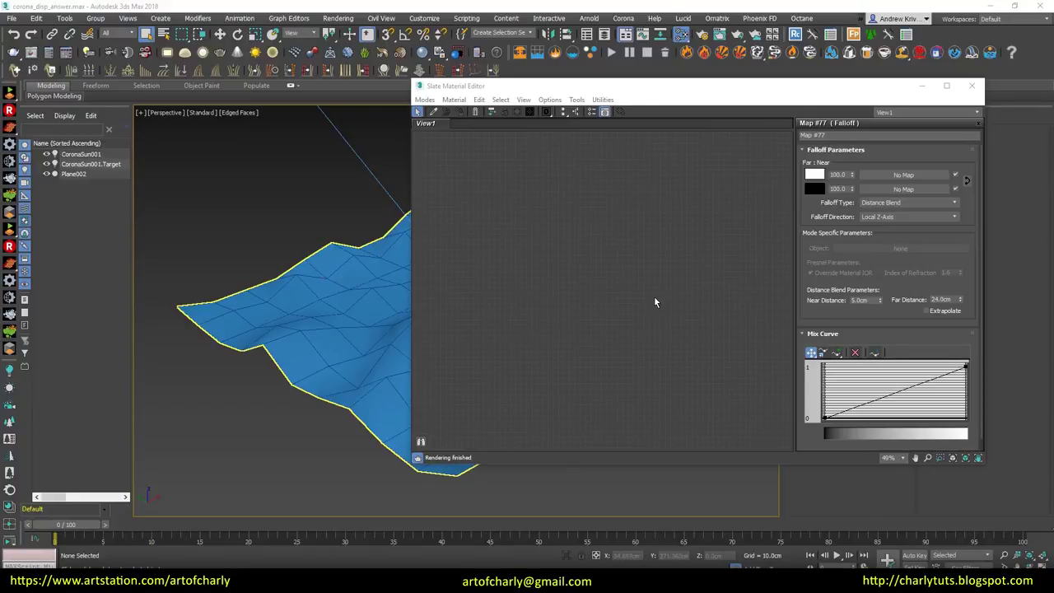
left_click_drag(675, 86, 292, 373)
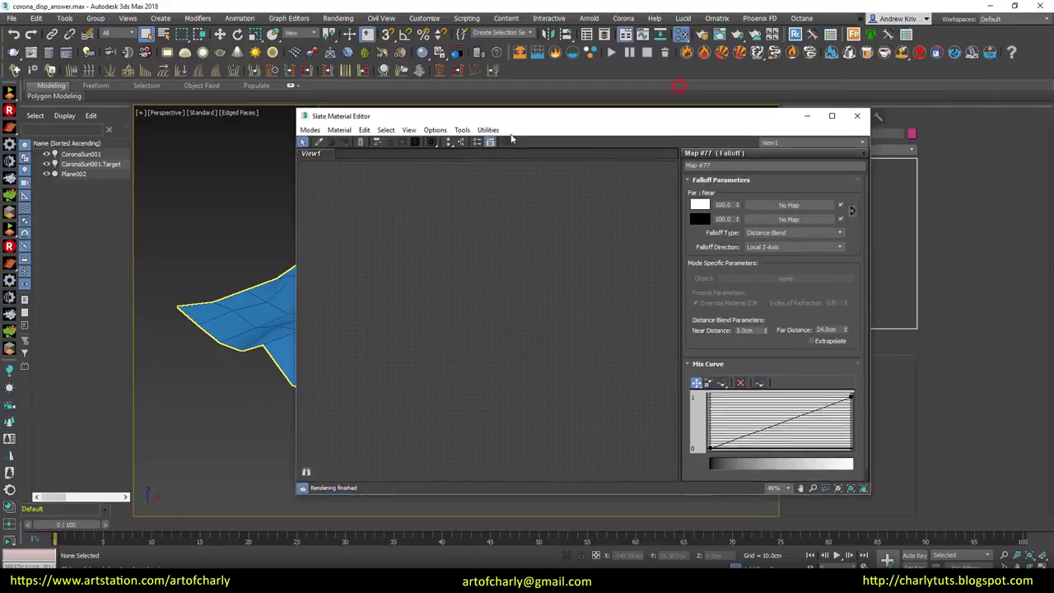
left_click(903, 167)
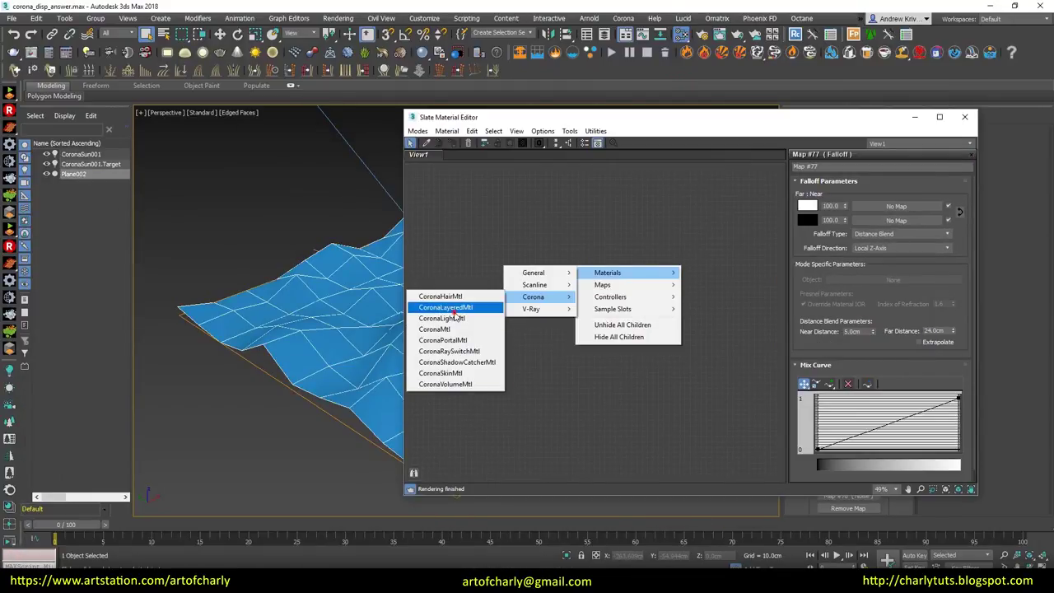
left_click(456, 307)
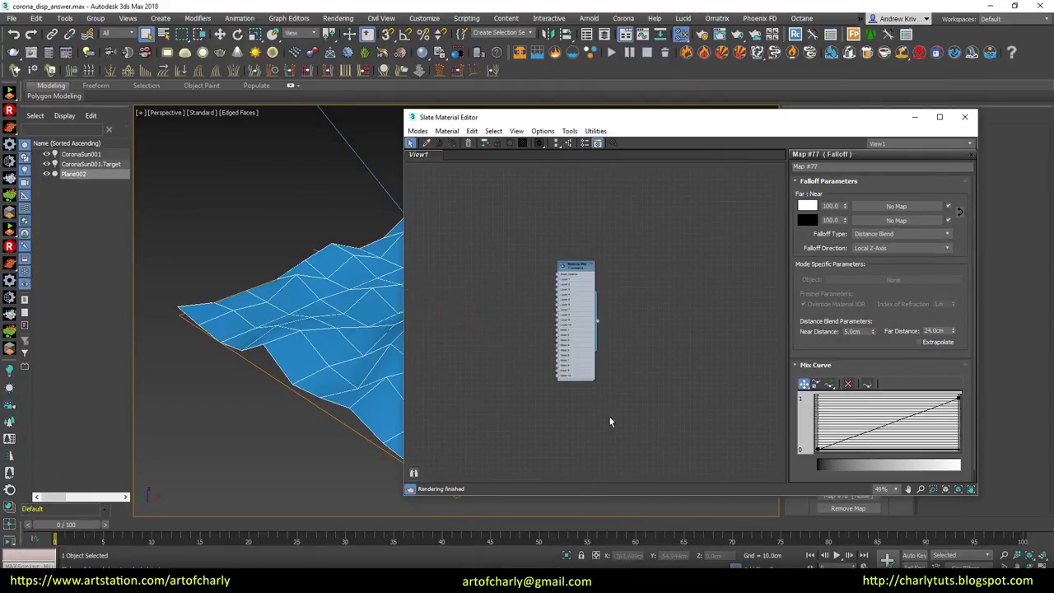
scroll(455, 289, "up", 5)
right_click(449, 251)
left_click(370, 323)
Step: Duplicate the CoronaMtl twice and wire Materials #43, #44 and #45 into Base, Layer 1 and Layer 2
left_click(522, 144)
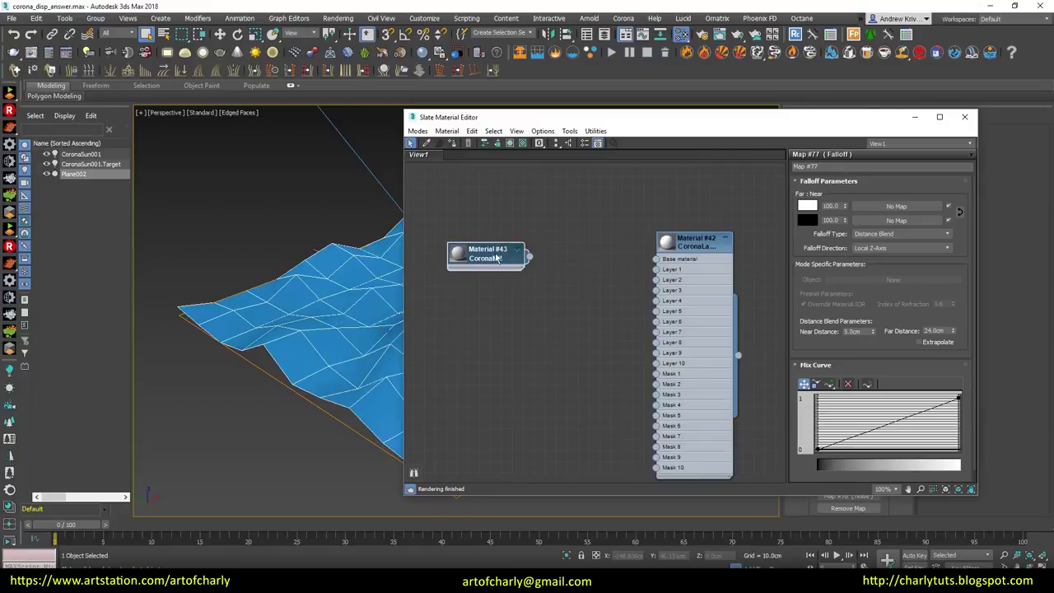
left_click_drag(485, 253, 506, 297, "shift")
left_click_drag(506, 297, 506, 330, "shift")
left_click_drag(529, 256, 656, 259)
left_click_drag(552, 300, 656, 269)
left_click_drag(552, 332, 656, 280)
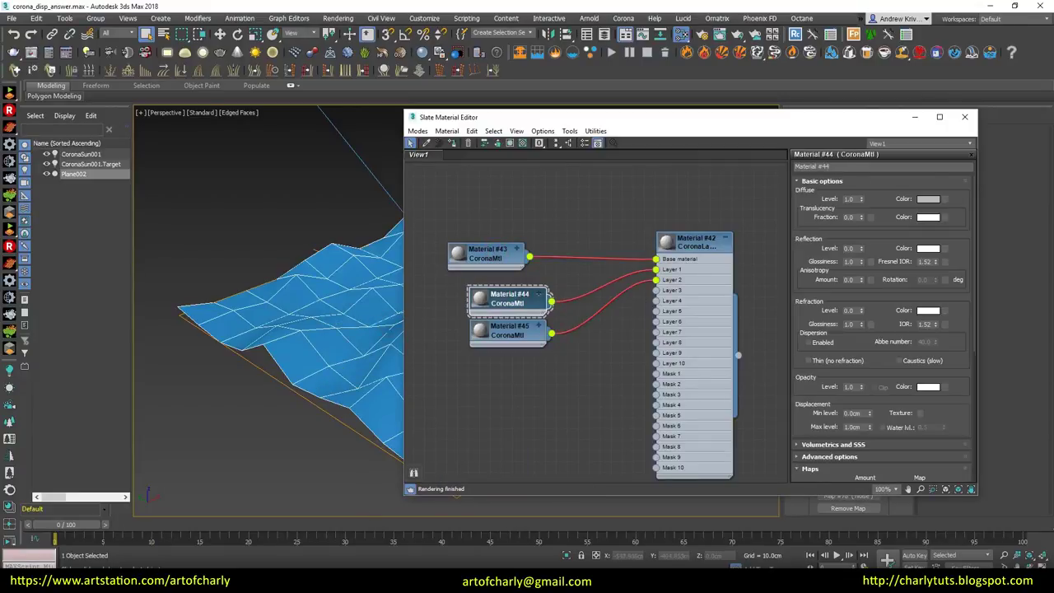
scroll(583, 413, "up", 1)
Step: Give Material #44 a saturated green diffuse and Material #45 a dark red diffuse
left_click(928, 198)
left_click_drag(261, 116, 245, 90)
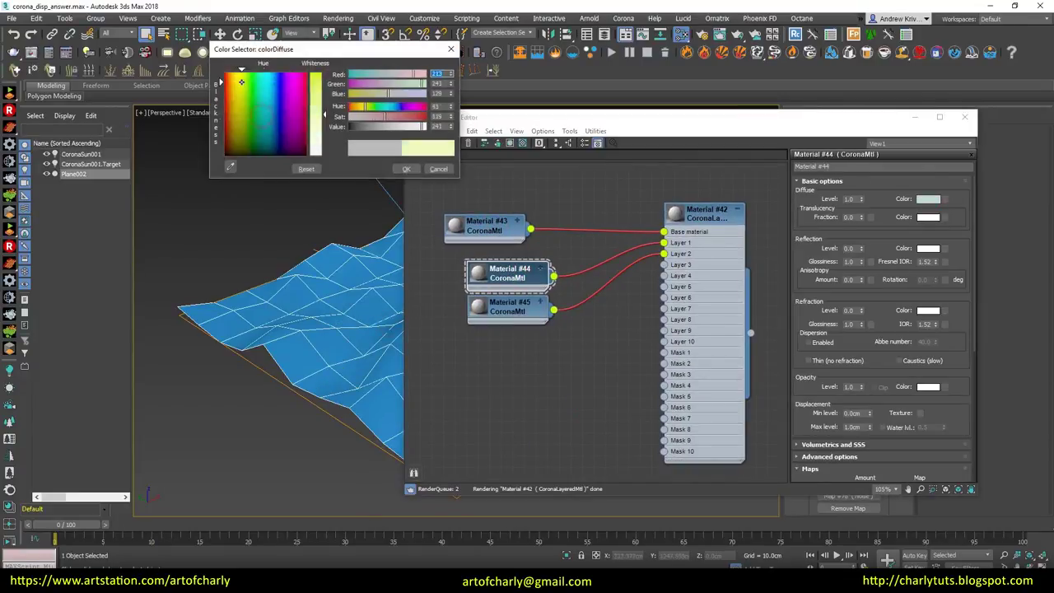
left_click_drag(324, 113, 324, 74)
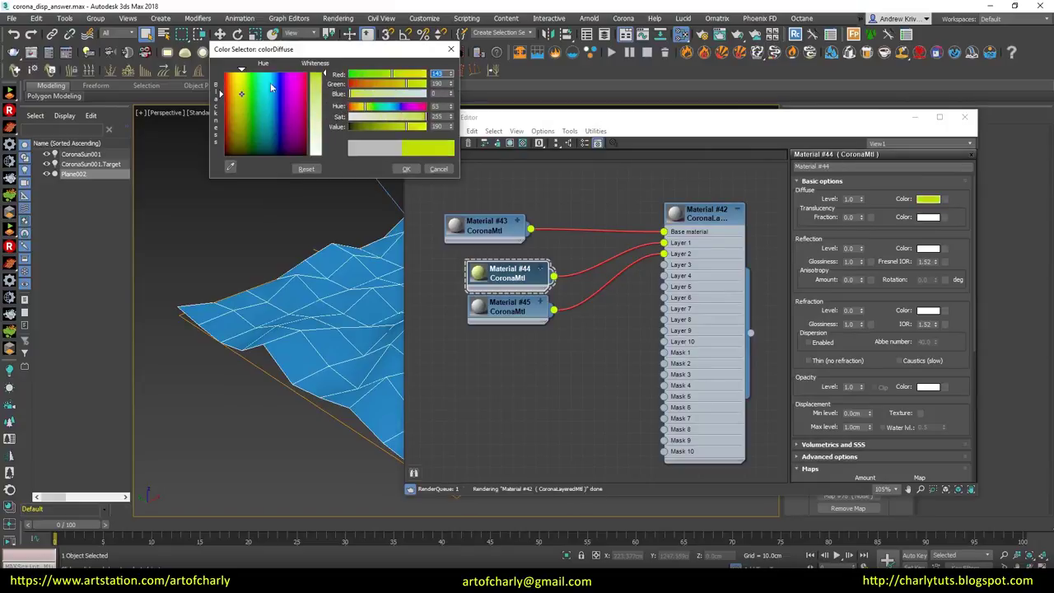
left_click(406, 168)
left_click(508, 311)
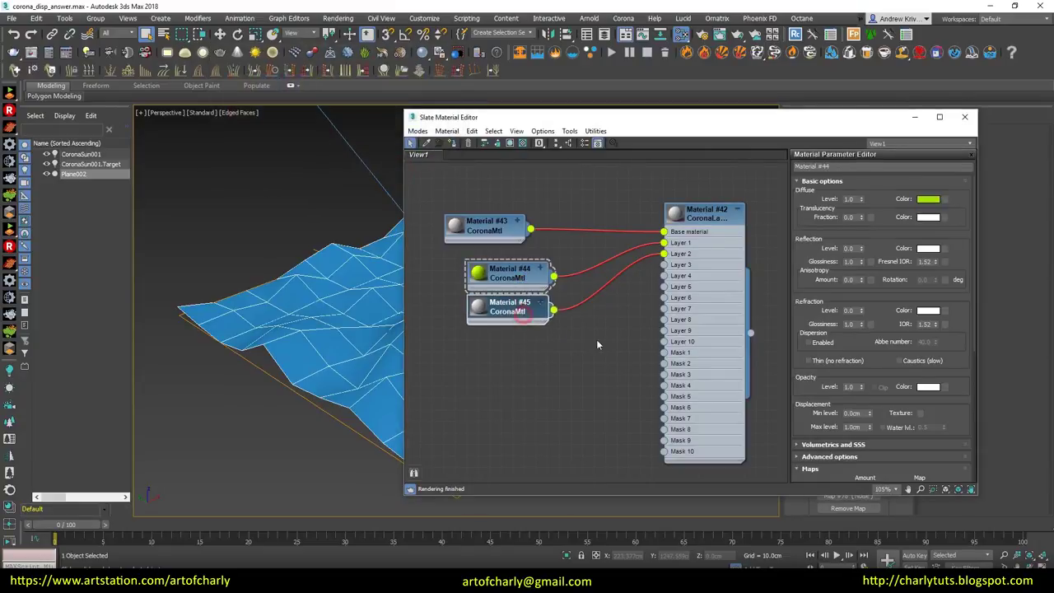
left_click(928, 199)
left_click_drag(272, 115, 354, 108)
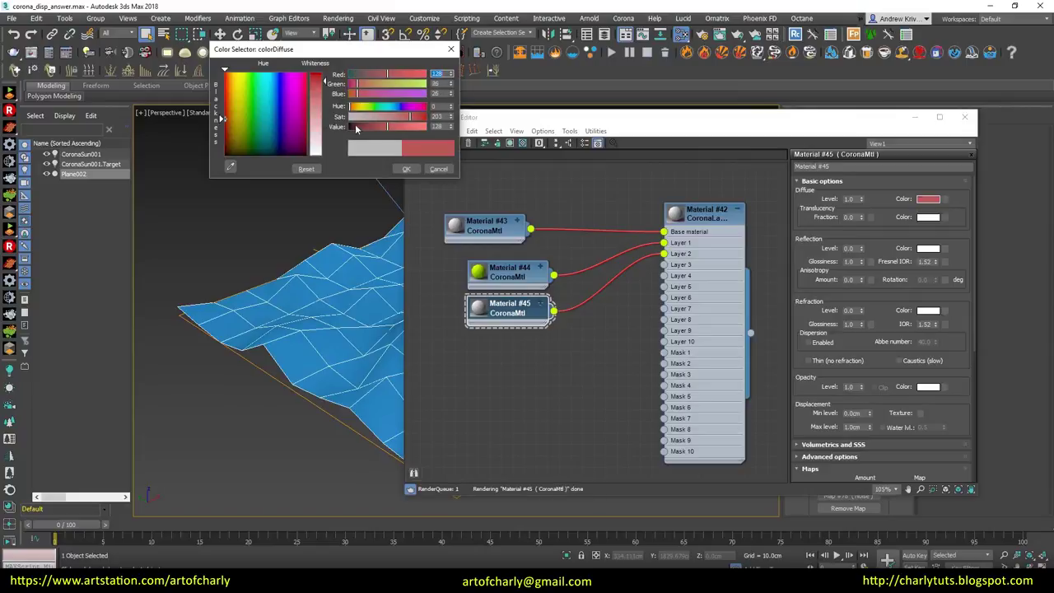
left_click(406, 169)
Step: Rearrange the displacement material and Materials #44 and #45 in the node view
scroll(545, 447, "down", 4)
left_click(549, 362)
left_click_drag(563, 359, 564, 191)
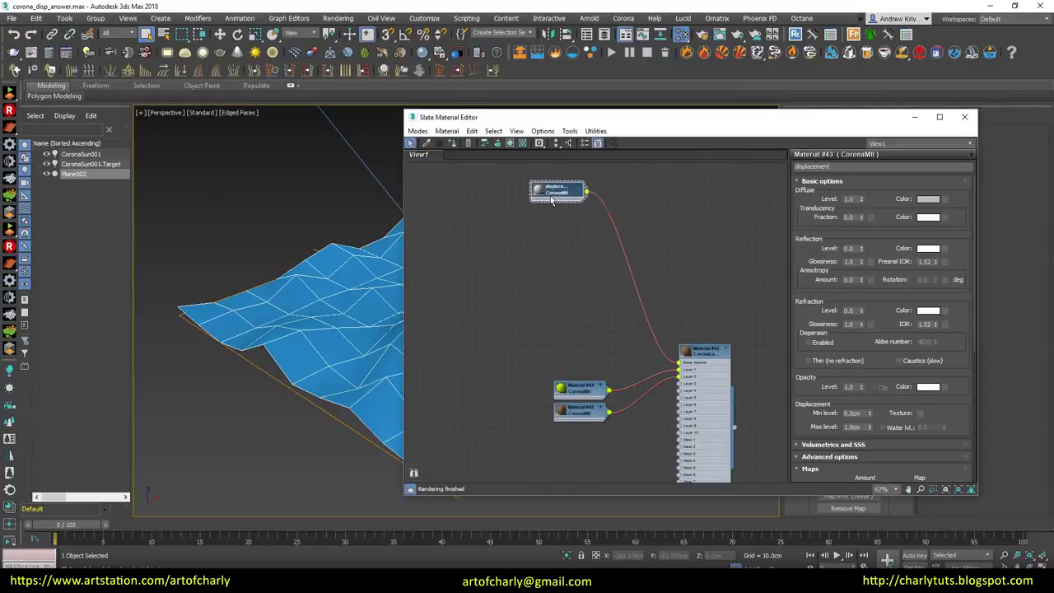
middle_click_drag(557, 379, 588, 321)
left_click_drag(587, 319, 575, 295)
left_click_drag(578, 349, 573, 321)
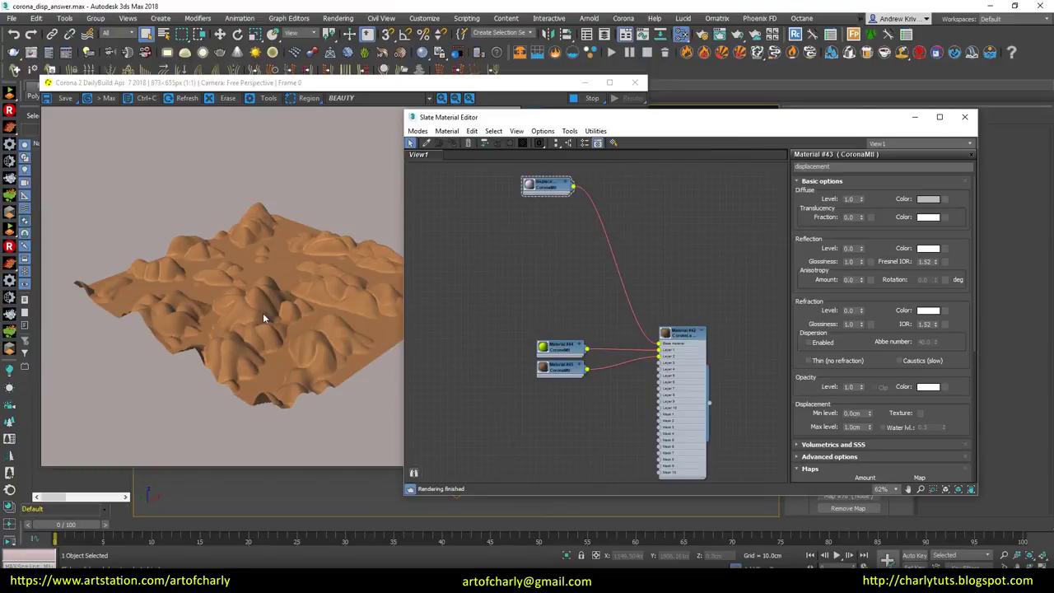
Step: Drag the Displace modifier's Noise map into the node view
mouse_move(767, 111)
left_mouse_down()
mouse_move(498, 195)
mouse_move(699, 121)
left_mouse_up()
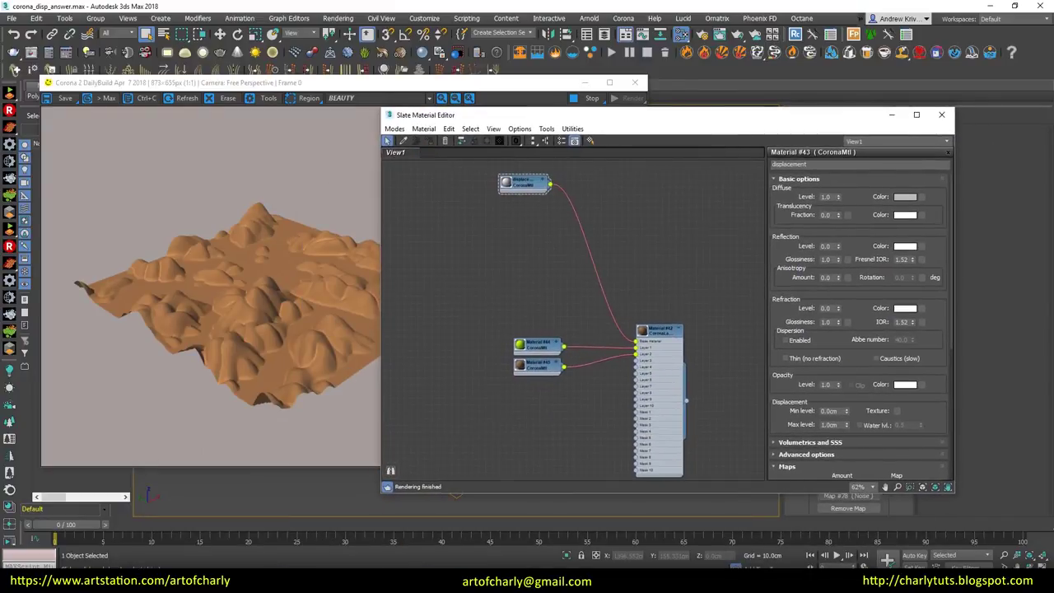
scroll(576, 288, "up", 1)
left_click_drag(694, 115, 476, 99)
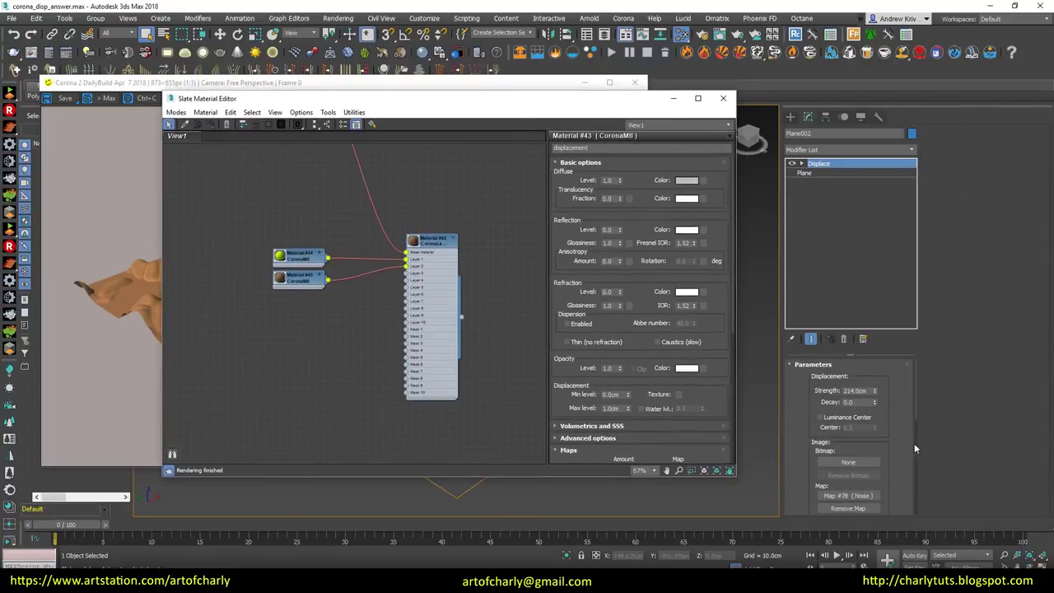
left_click_drag(861, 497, 185, 331)
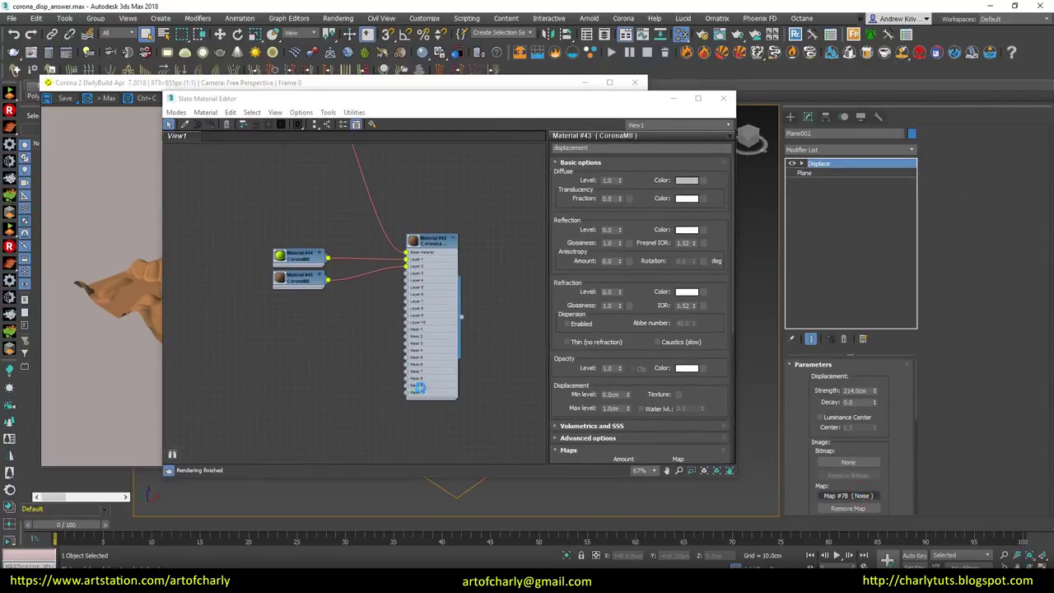
Step: Instance the Noise map and wire it into the layered material's Mask 2
left_click(425, 322)
left_click_drag(447, 99, 735, 101)
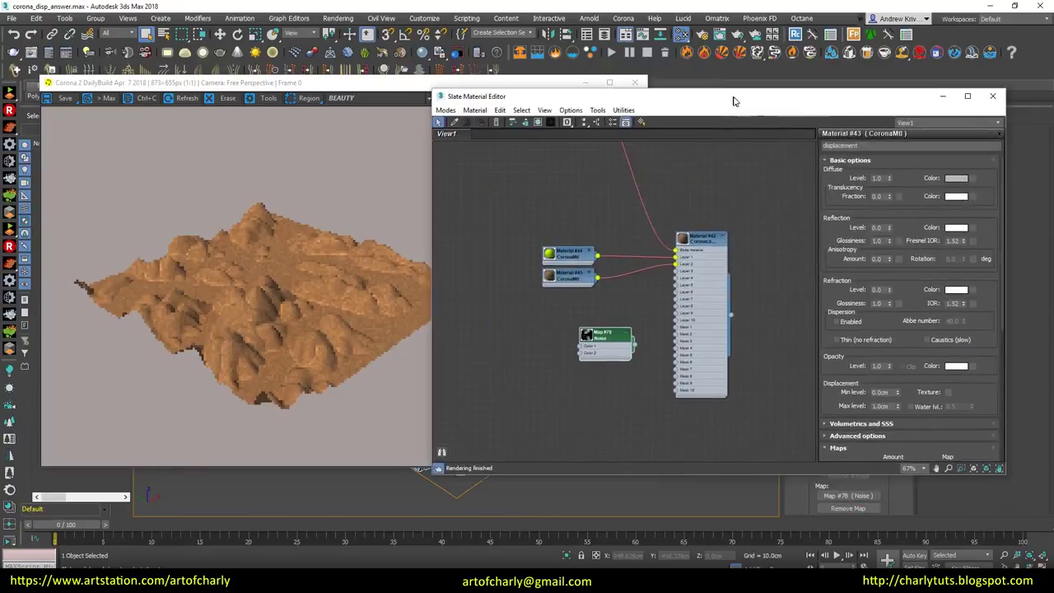
scroll(548, 332, "up", 4)
left_click_drag(642, 354, 600, 347)
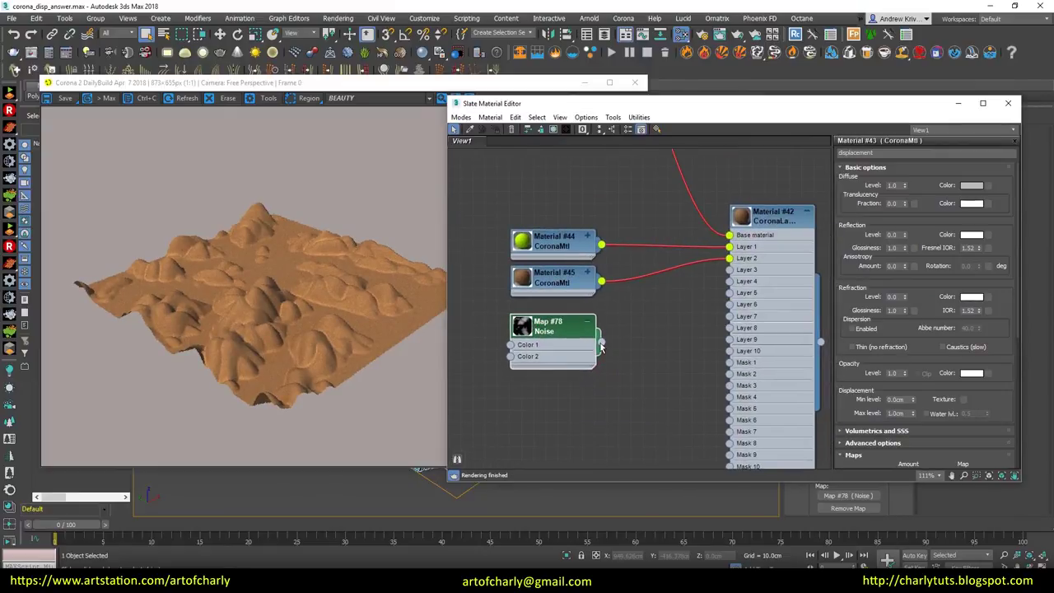
left_click_drag(691, 358, 729, 373)
left_click_drag(559, 344, 560, 355)
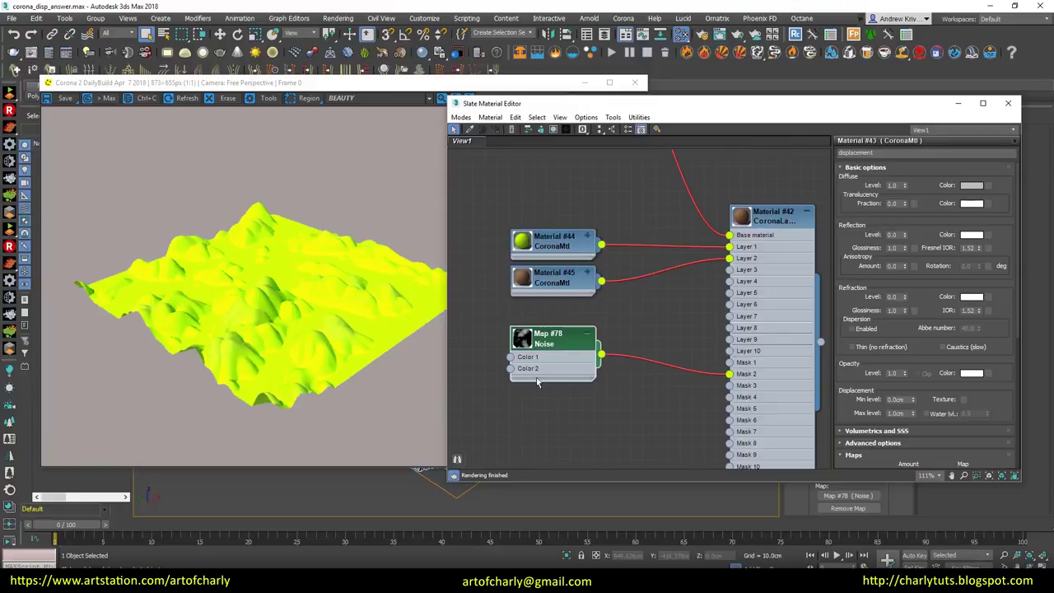
scroll(544, 395, "up", 2)
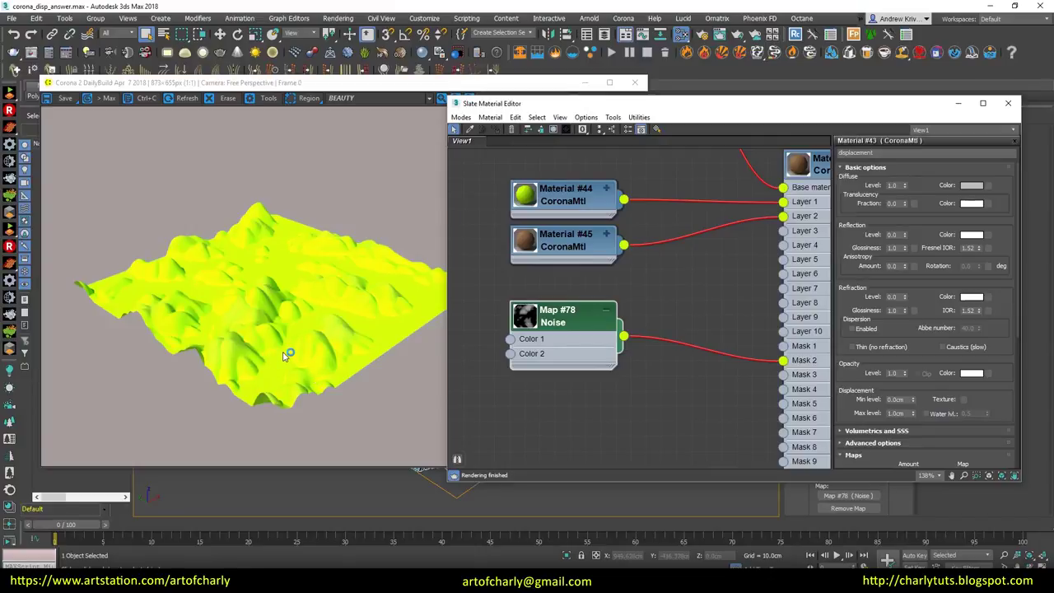
Step: Delete the Noise mask node from the graph
left_click_drag(527, 103, 477, 105)
left_click(544, 351)
key("Delete")
Step: Add a Falloff map and connect it to the layered material's Mask 2
right_click(511, 318)
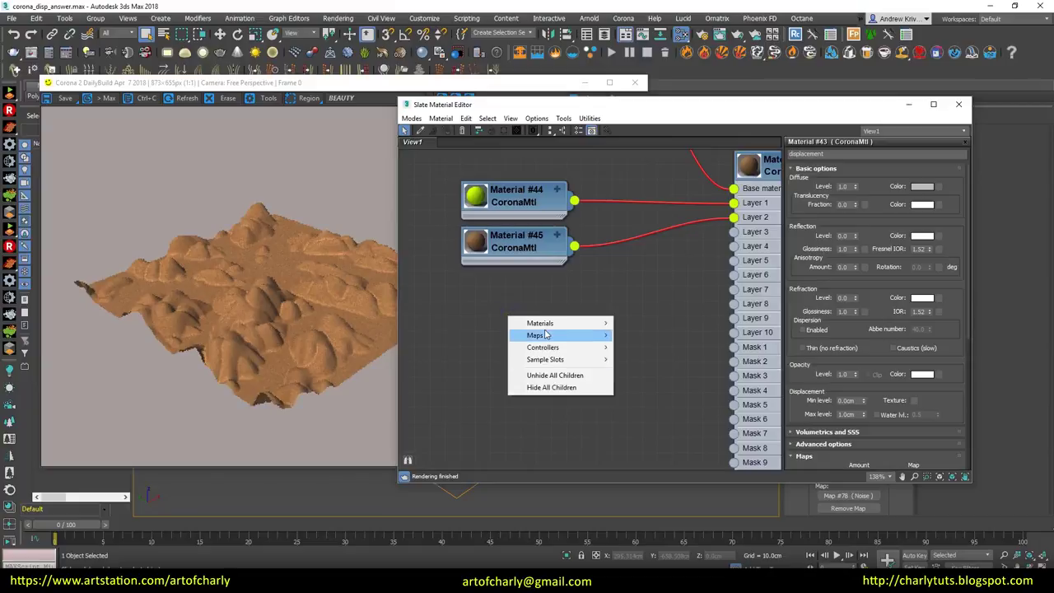
left_click(363, 235)
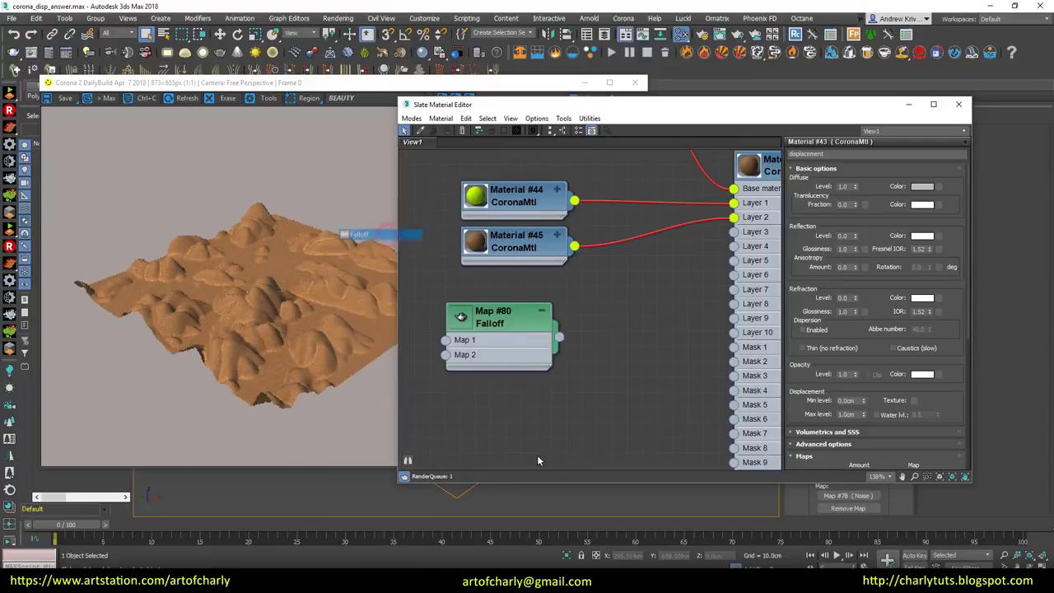
middle_click_drag(538, 460, 521, 456)
left_click_drag(542, 332, 716, 355)
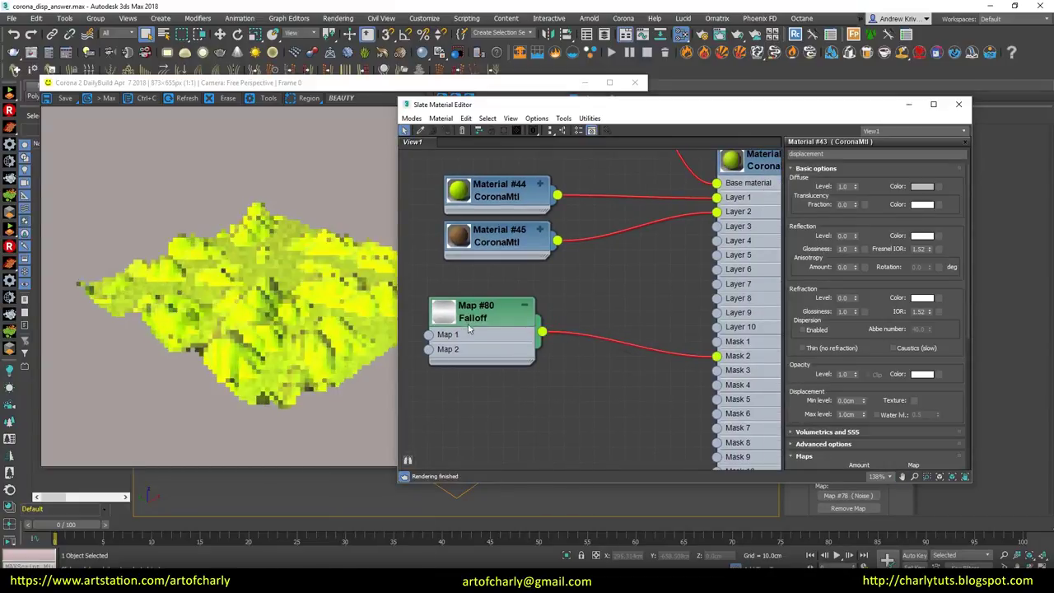
left_click_drag(470, 327, 484, 327)
scroll(558, 263, "down", 3)
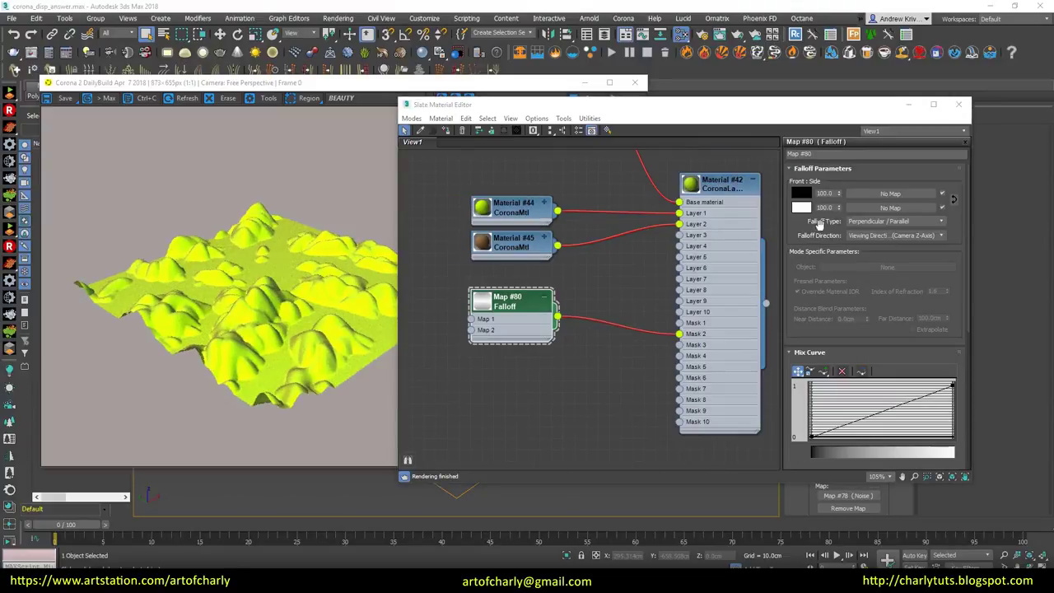
Step: Set the Falloff to Distance Blend on Local Z-Axis, swap its colours and lower Far Distance to 21 cm
left_click(874, 224)
left_click(877, 259)
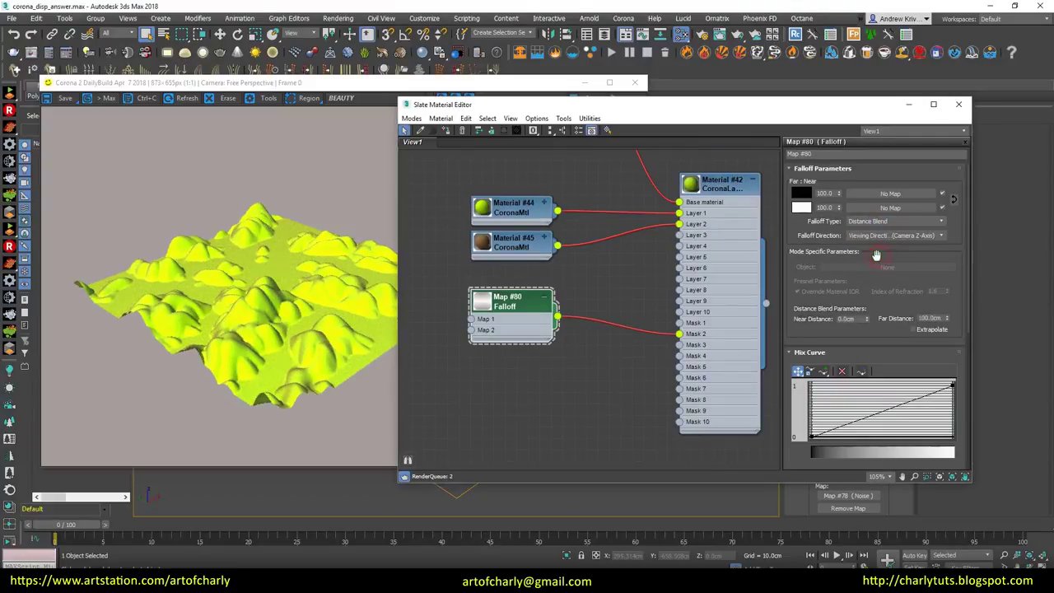
left_click(848, 238)
left_click(880, 290)
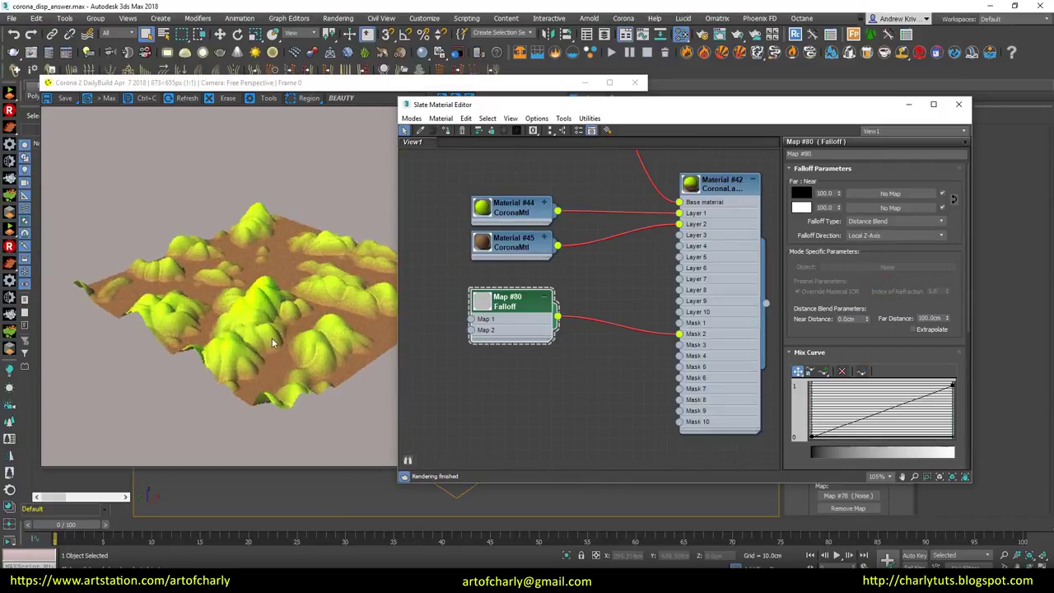
left_click_drag(801, 207, 801, 193)
left_click(625, 300)
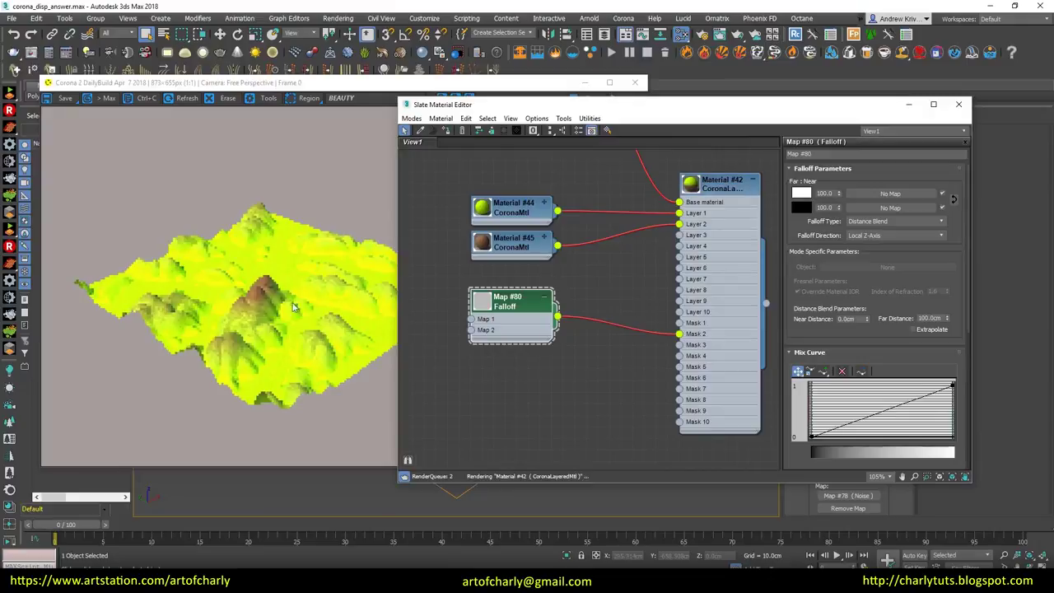
mouse_move(949, 320)
left_mouse_down()
mouse_move(955, 354)
mouse_move(187, 386)
left_mouse_up()
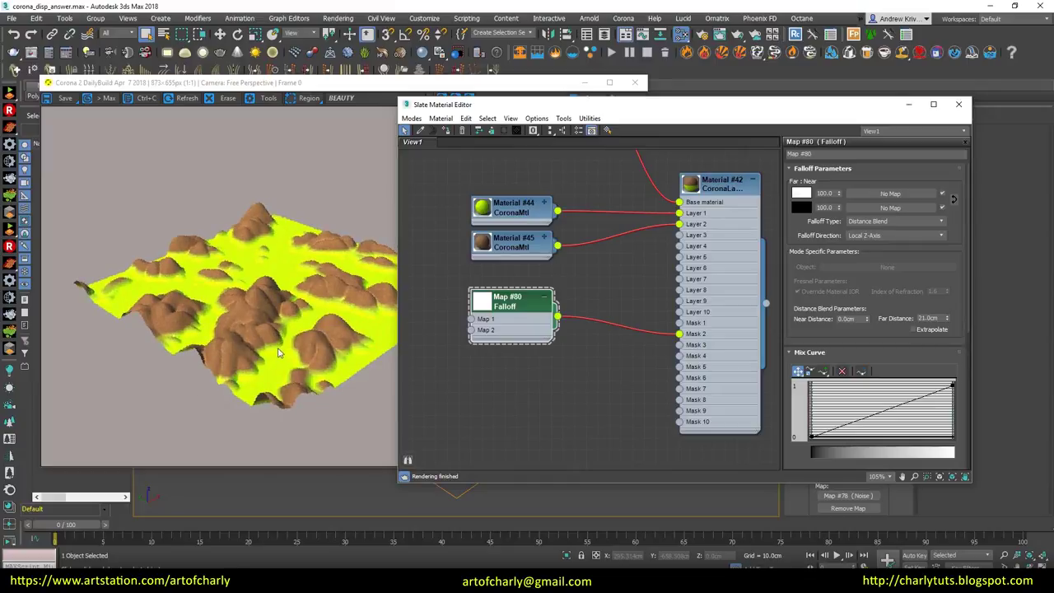
left_click_drag(593, 107, 718, 113)
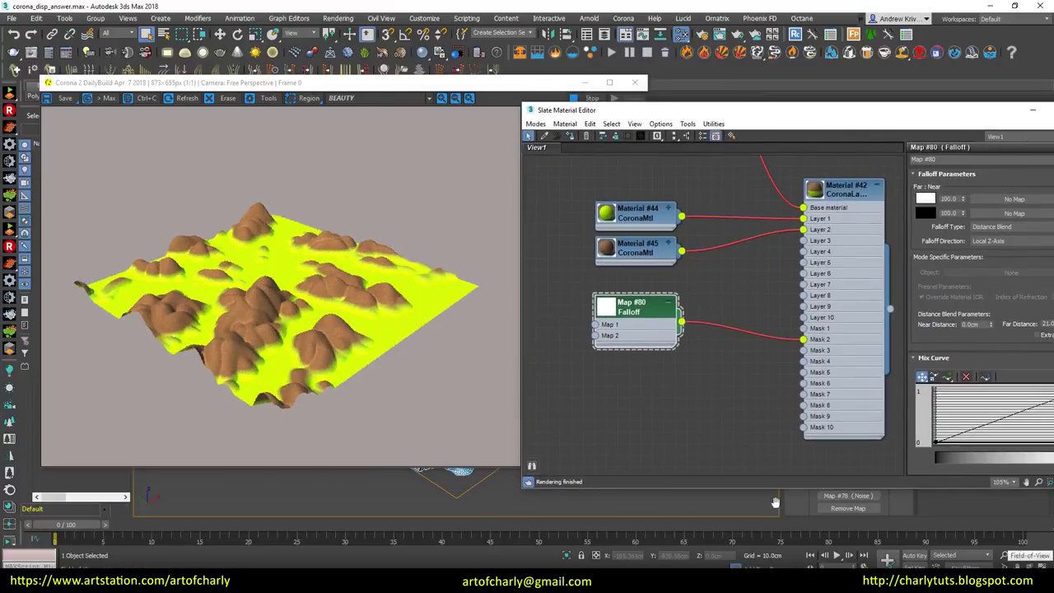
Step: Move the Corona render window to the right and bring the Slate material graph forward
middle_click_drag(385, 473, 383, 422, "alt")
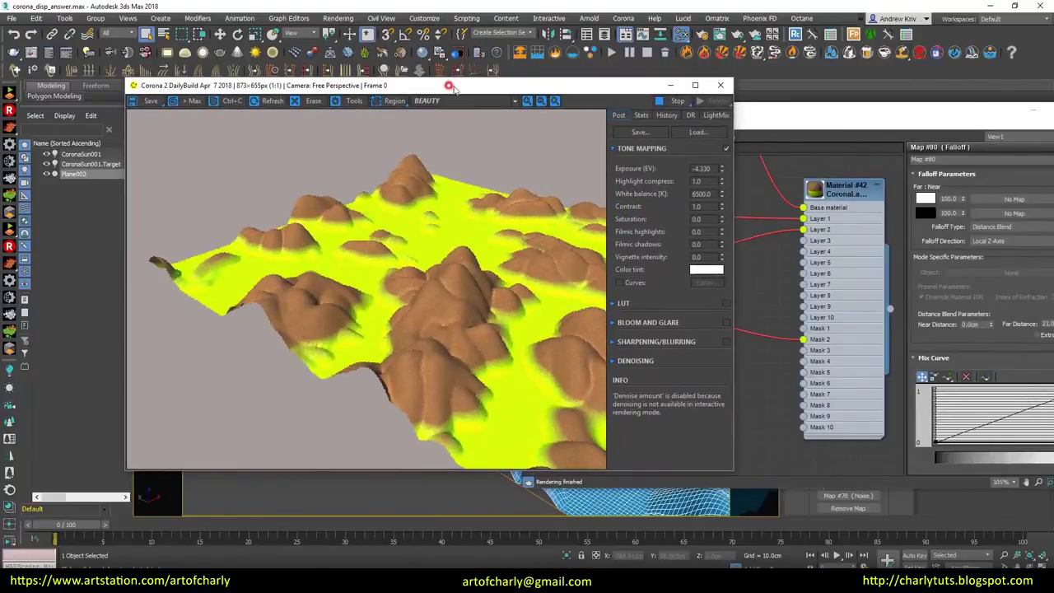
mouse_move(283, 372)
middle_mouse_down()
mouse_move(298, 339)
mouse_move(205, 407)
middle_mouse_up()
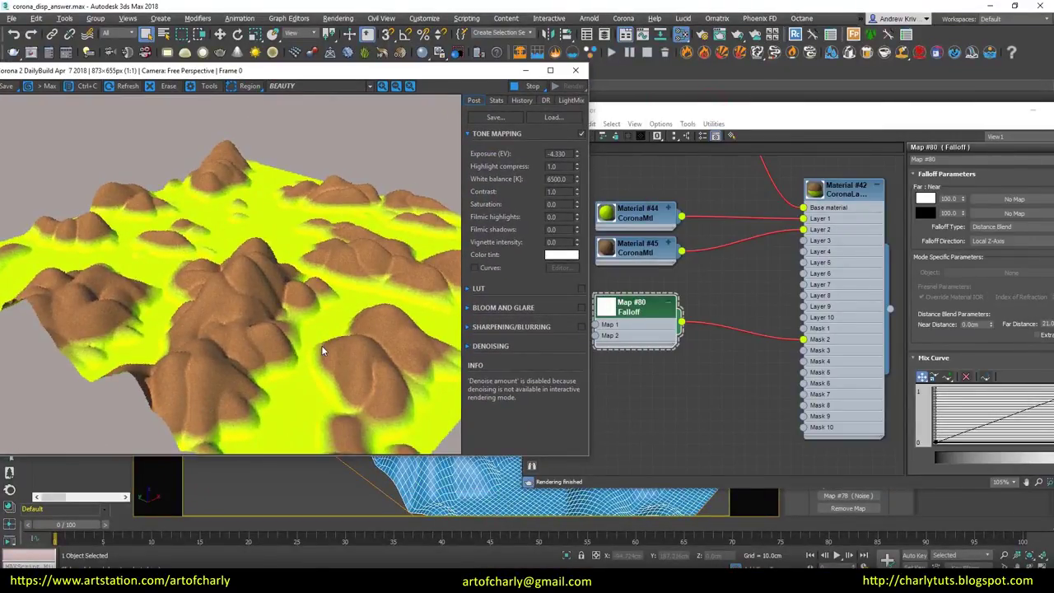
key("m")
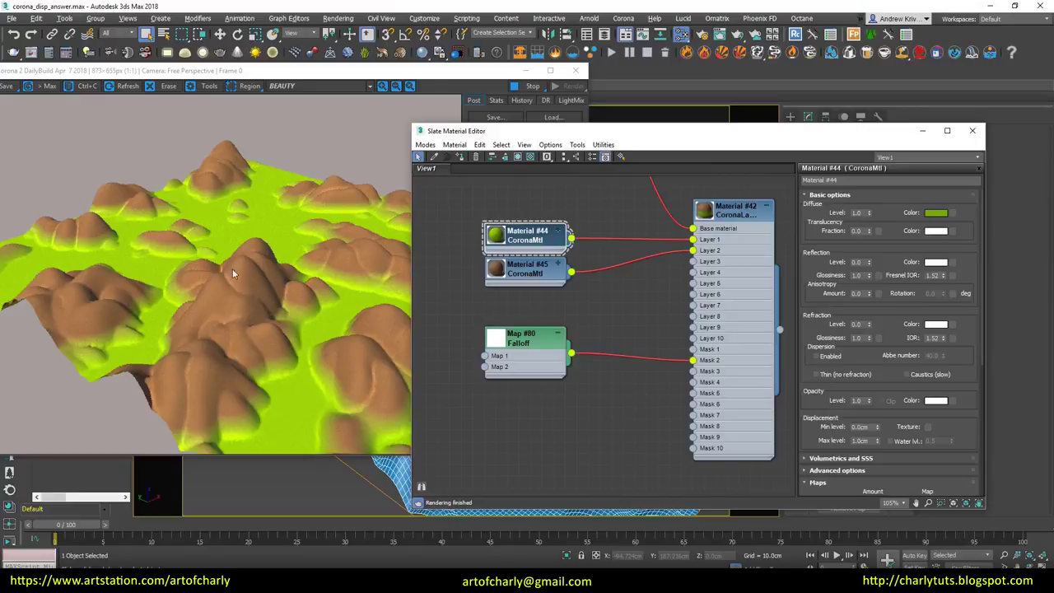
Step: Plug a new CoronaMix map into the displace material's Displacement input
left_click_drag(716, 132, 486, 180)
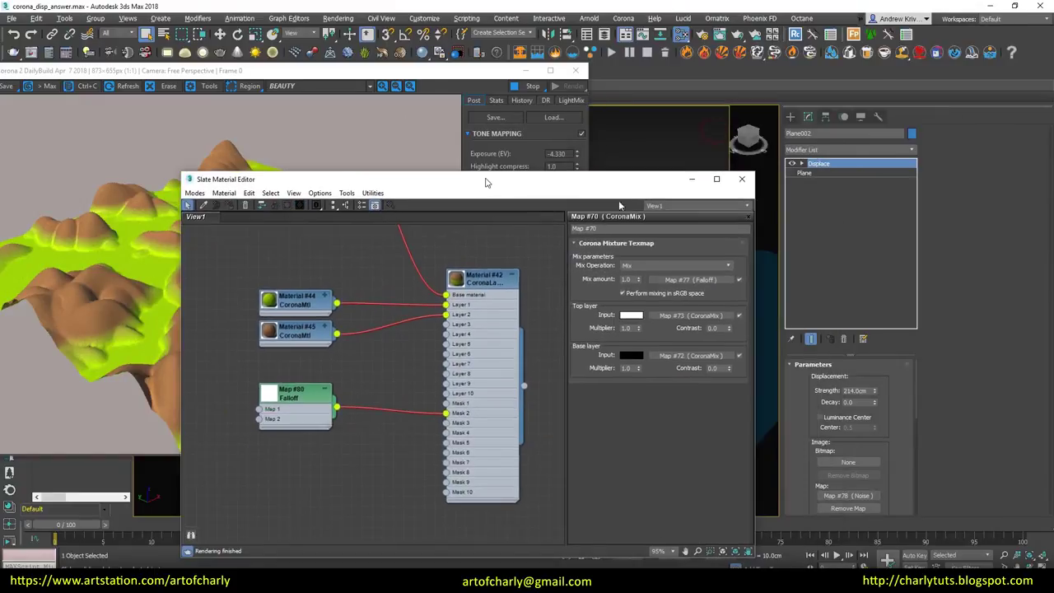
left_click_drag(672, 179, 893, 139)
middle_click_drag(541, 295, 584, 369)
double_click(547, 357)
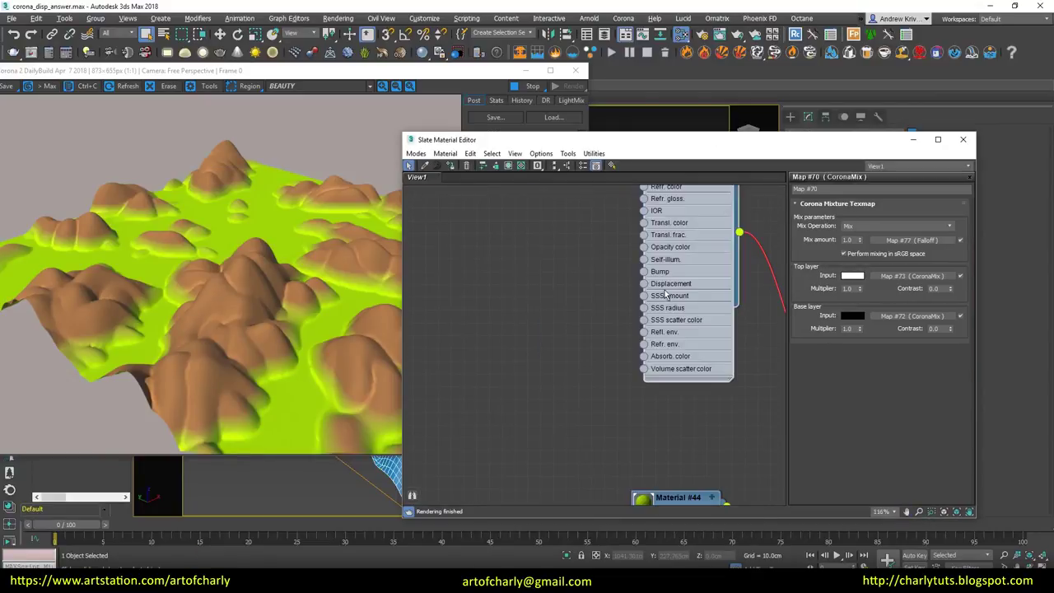
right_click(452, 268)
mouse_move(480, 282)
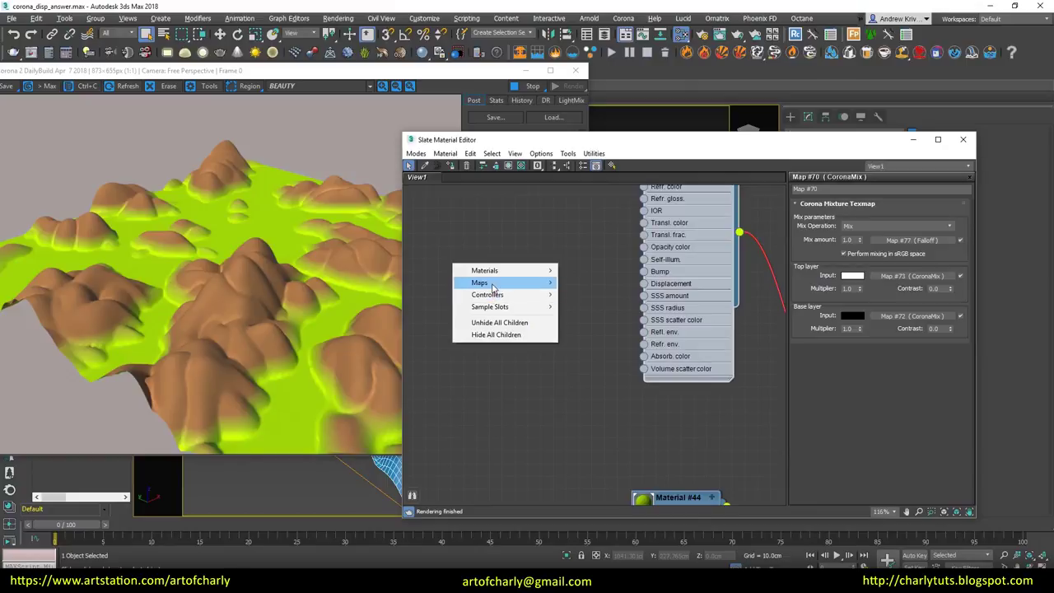
left_click(321, 379)
left_click_drag(573, 295, 643, 283)
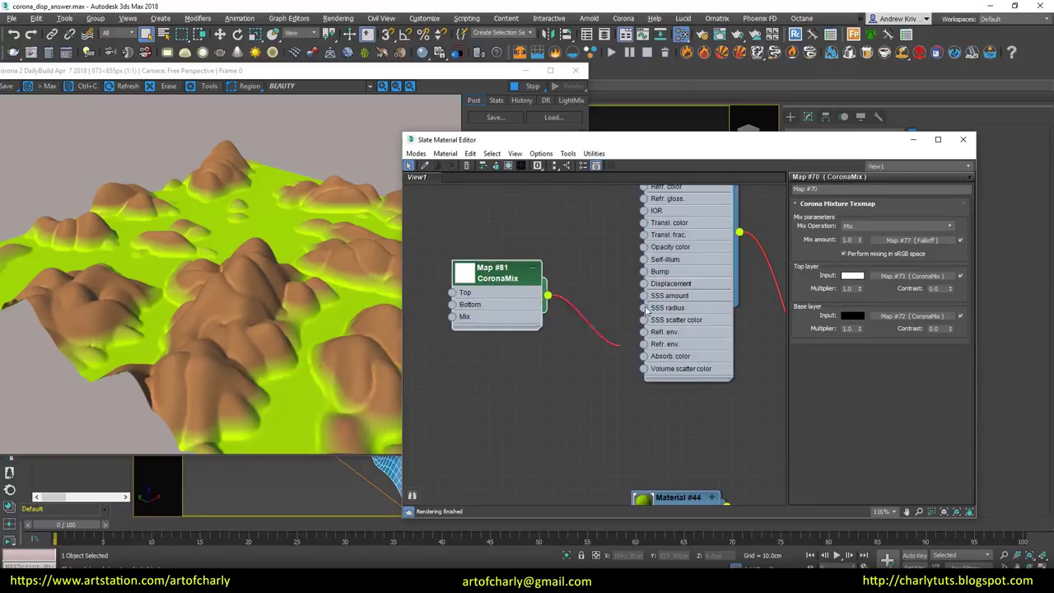
double_click(519, 274)
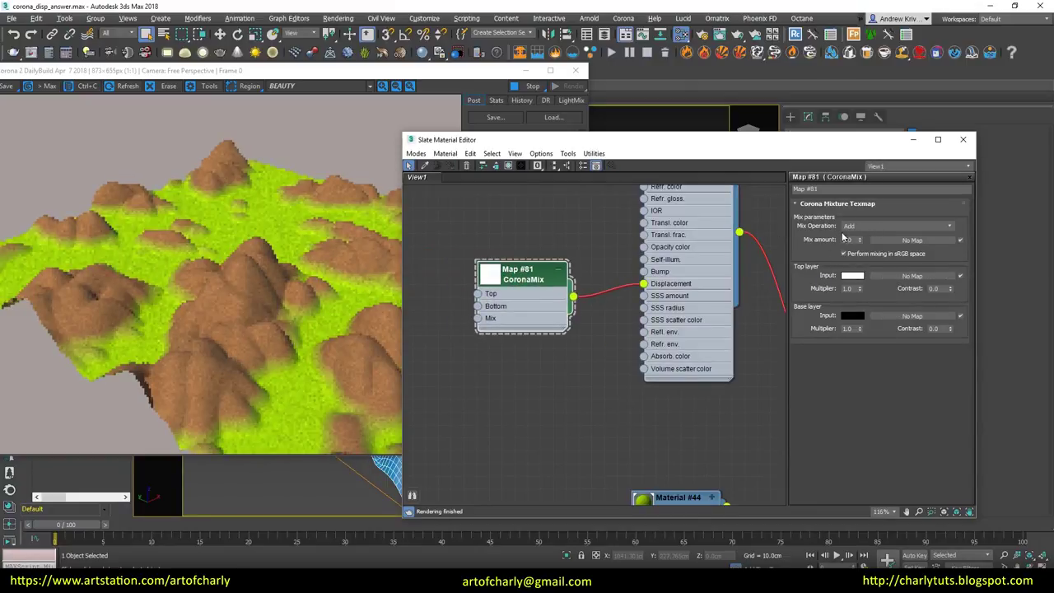
Step: Add CoronaMix Maps #82 and #83 and use Falloff Map #80 as Map #81's mix mask
scroll(447, 333, "down", 2)
middle_click_drag(446, 334, 567, 339)
left_click_drag(655, 325, 513, 262, "shift")
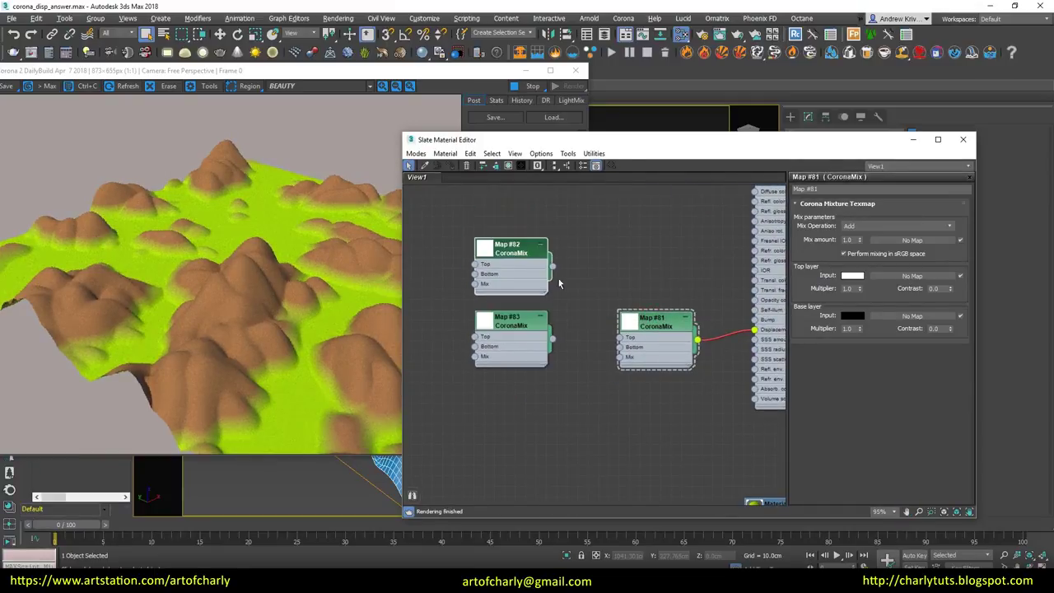
mouse_move(694, 429)
left_mouse_down()
mouse_move(506, 428)
mouse_move(584, 245)
left_mouse_up()
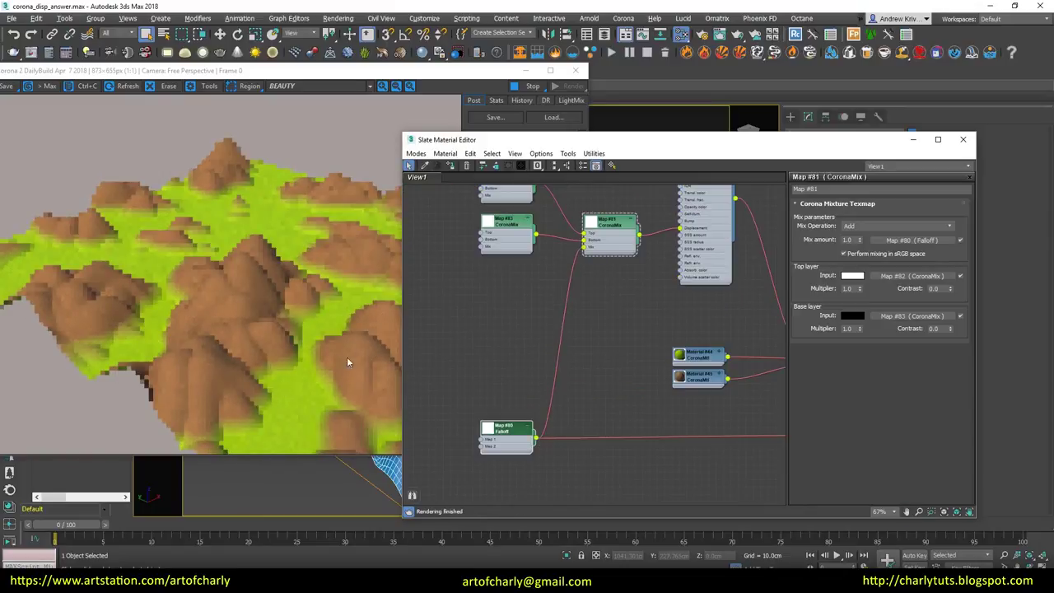
scroll(555, 386, "up", 3)
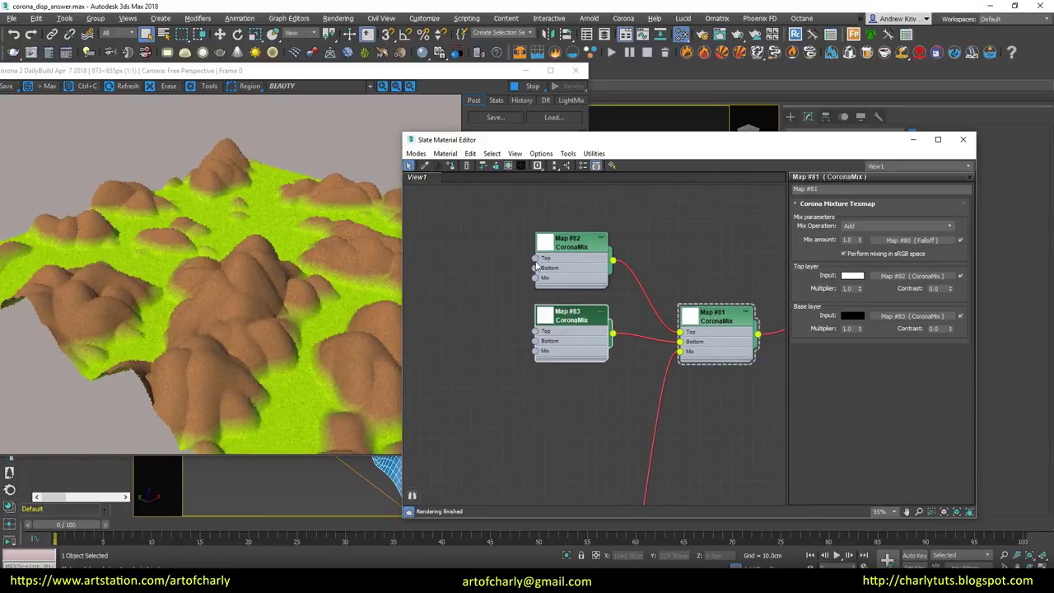
middle_click_drag(487, 252, 576, 244)
right_click(593, 288)
mouse_move(576, 289)
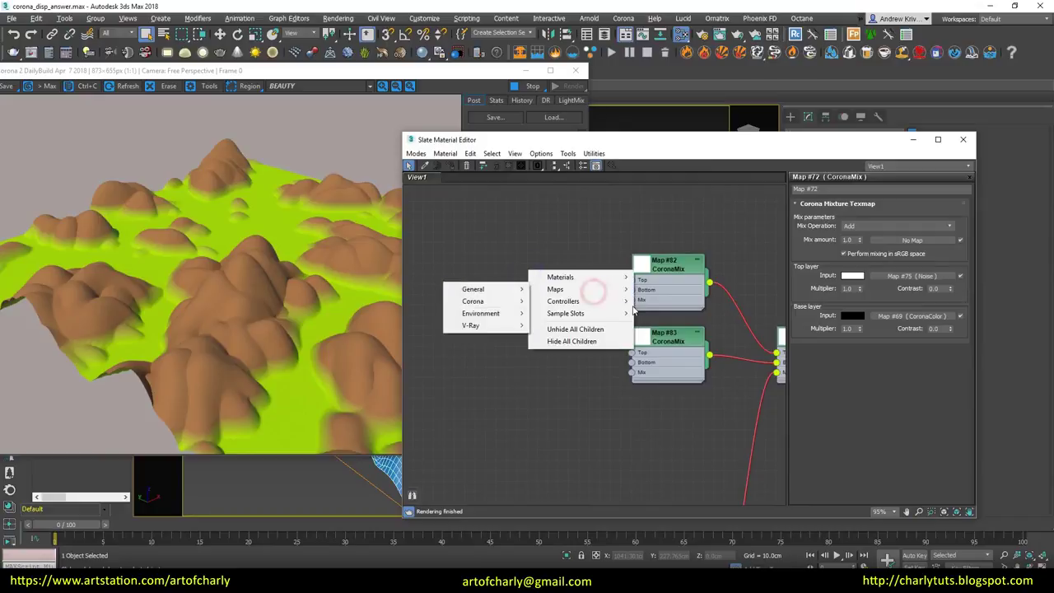
Step: Wire Noise Maps #84 and #85 into the Top inputs of CoronaMix Maps #82 and #83
left_click(395, 412)
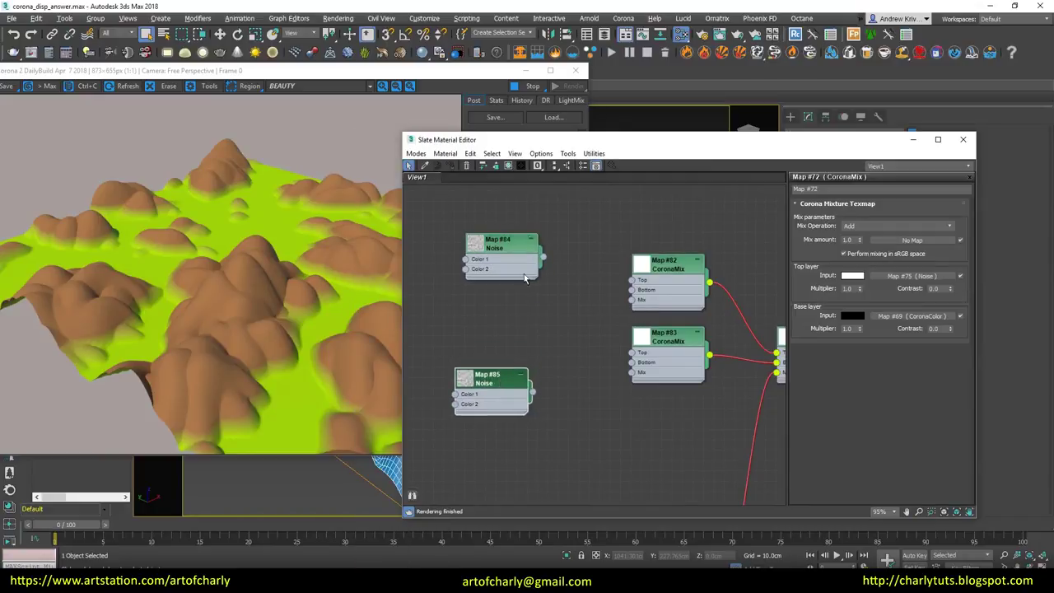
left_click_drag(542, 257, 632, 280)
left_click_drag(532, 392, 631, 352)
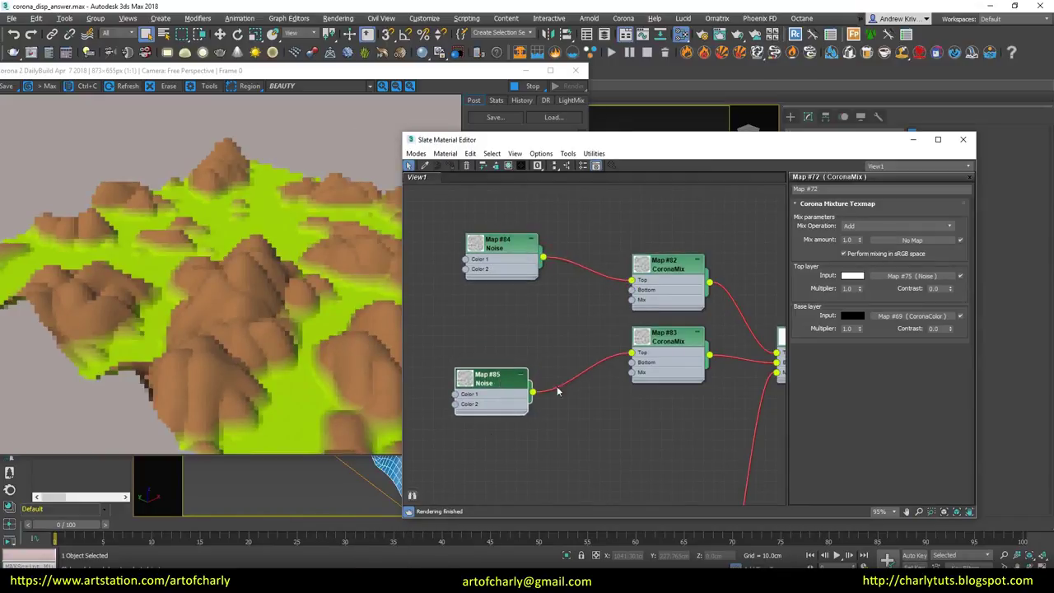
left_click_drag(494, 377, 496, 340)
key("l")
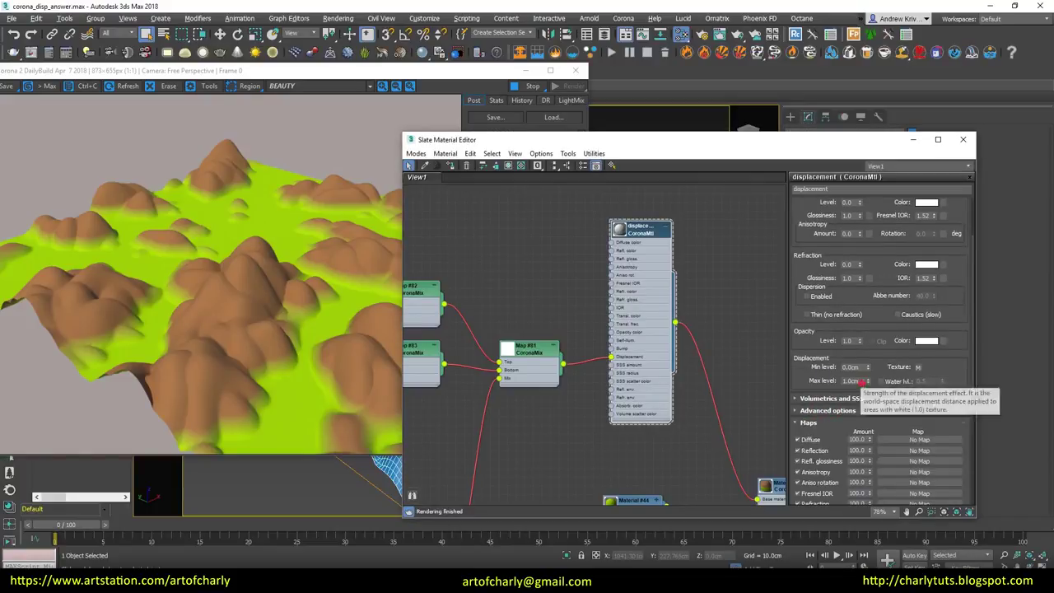
Step: Set the CoronaMtl displacement max level to 4.0cm
double_click(851, 380)
type("4")
key("Return")
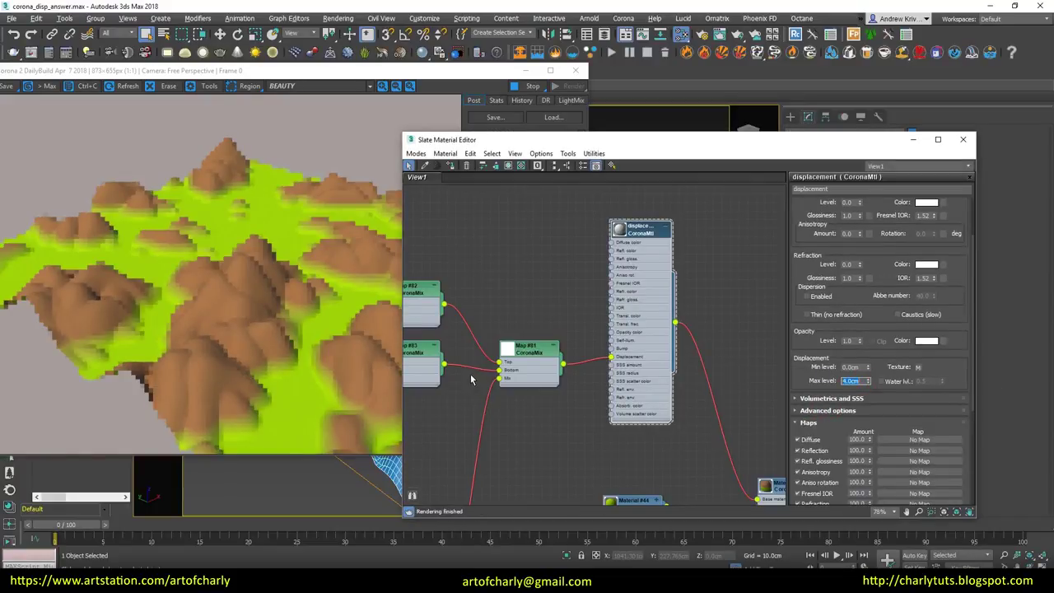
Step: Add white and black CoronaColor maps into the Bottom inputs of CoronaMix Maps #82 and #83
middle_click_drag(472, 379, 700, 362)
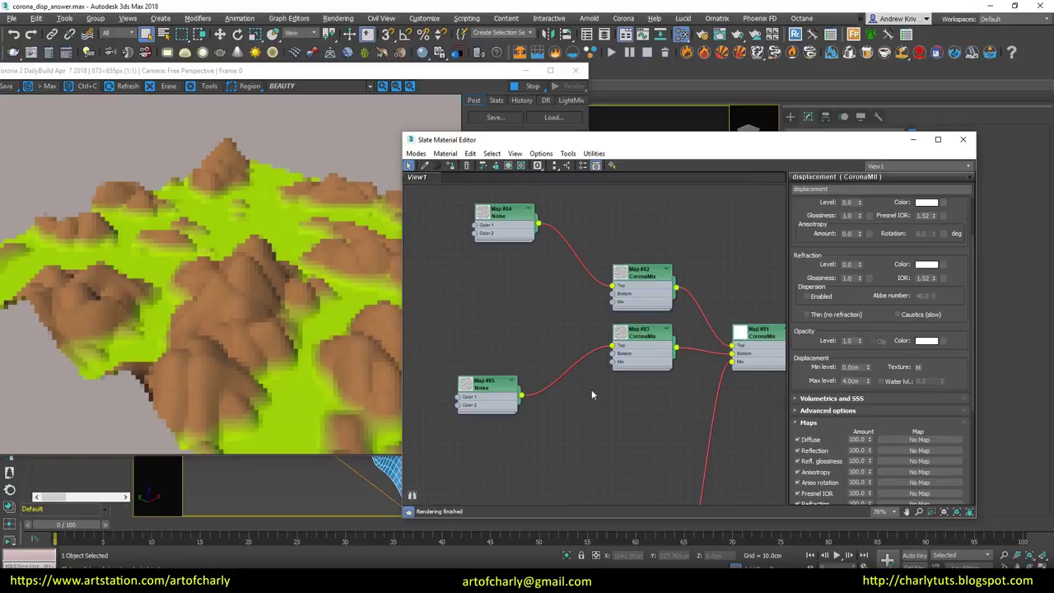
left_click_drag(502, 389, 502, 380)
left_click_drag(502, 213, 494, 212)
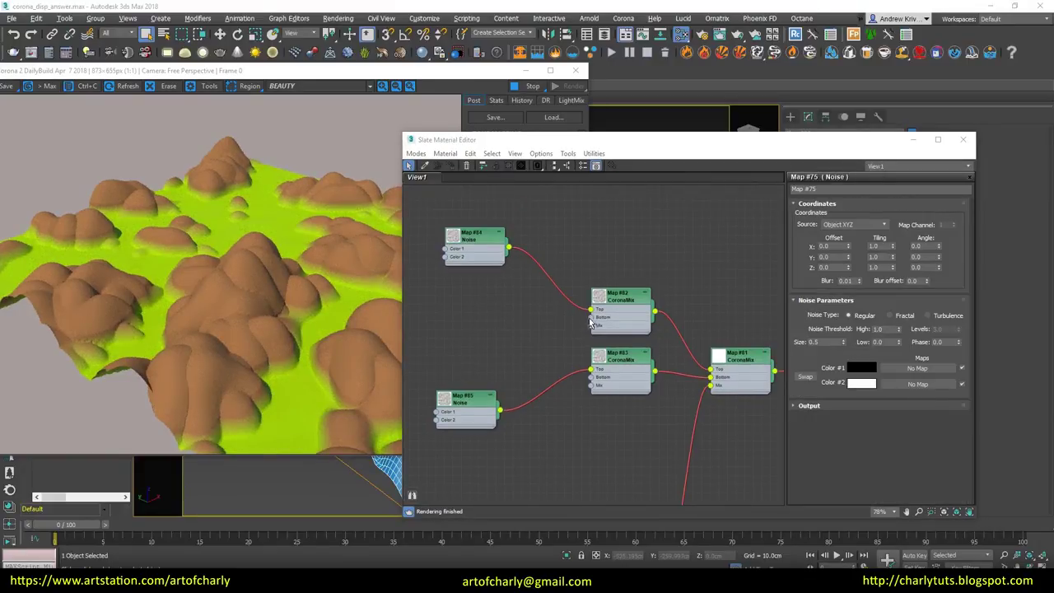
right_click(491, 318)
mouse_move(516, 336)
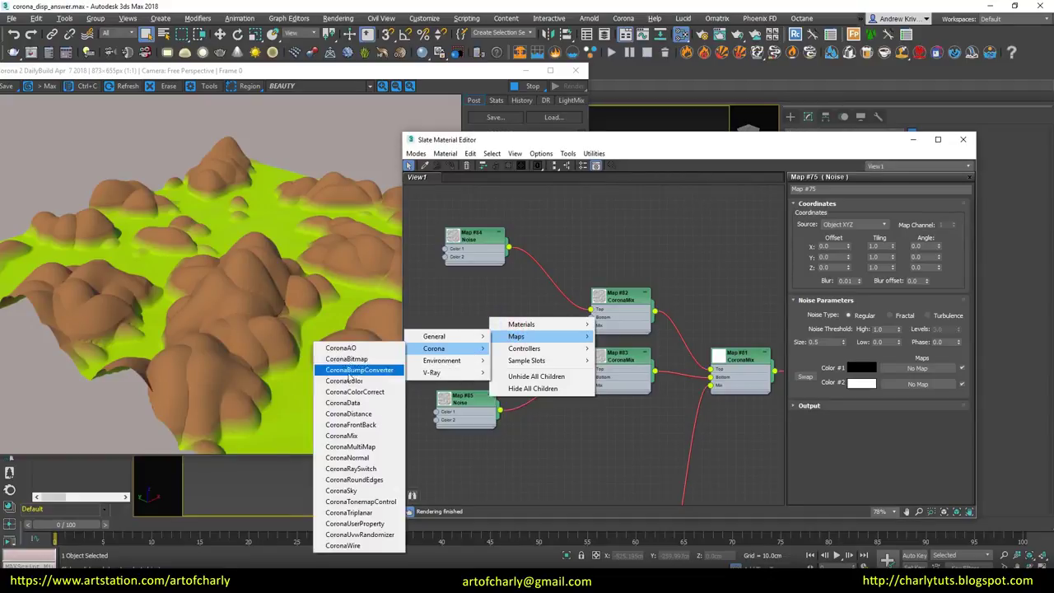
left_click(350, 367)
left_click_drag(466, 298, 468, 457, "shift")
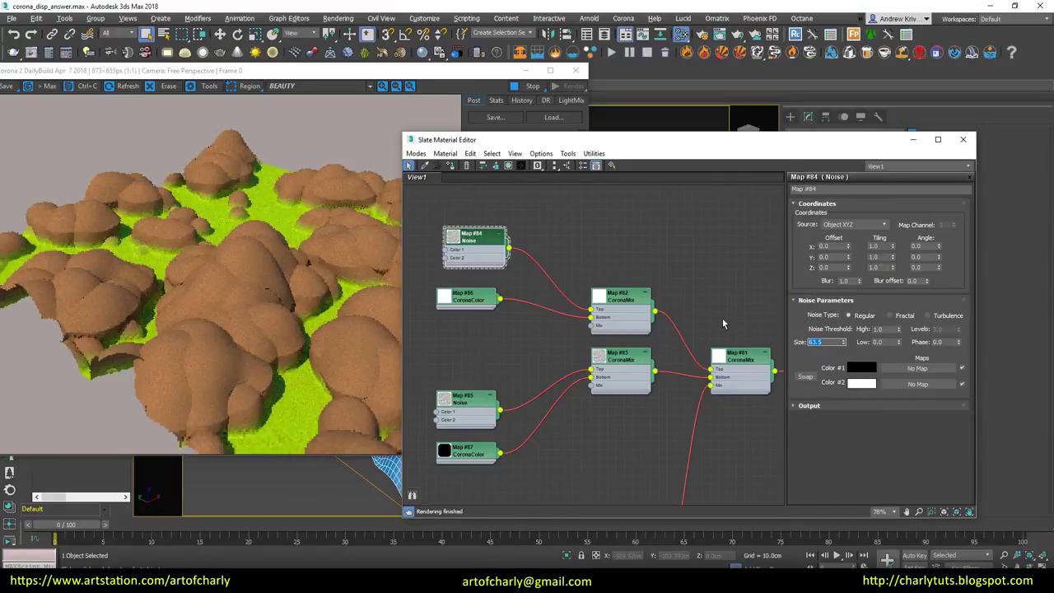
Step: Set Map #84's Noise size to 10, then select Map #85's Noise size value
type("10")
key("Return")
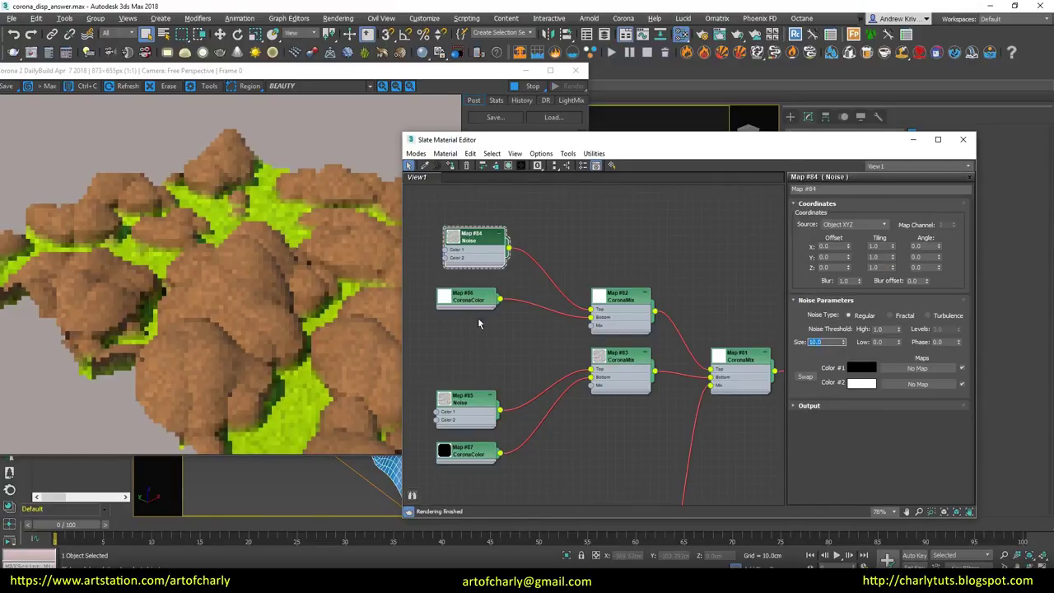
left_click(474, 401)
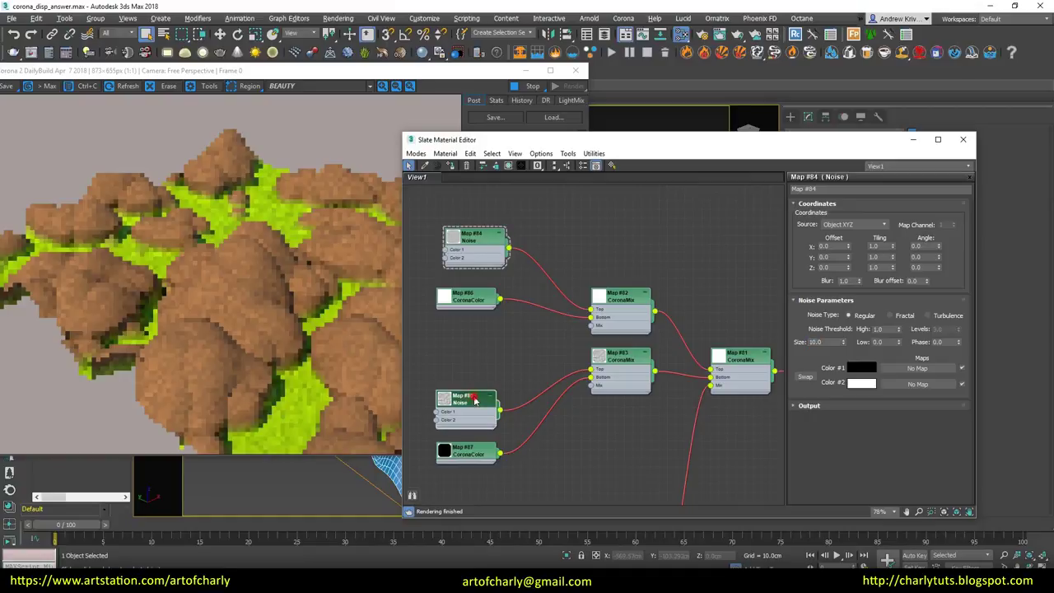
double_click(827, 341)
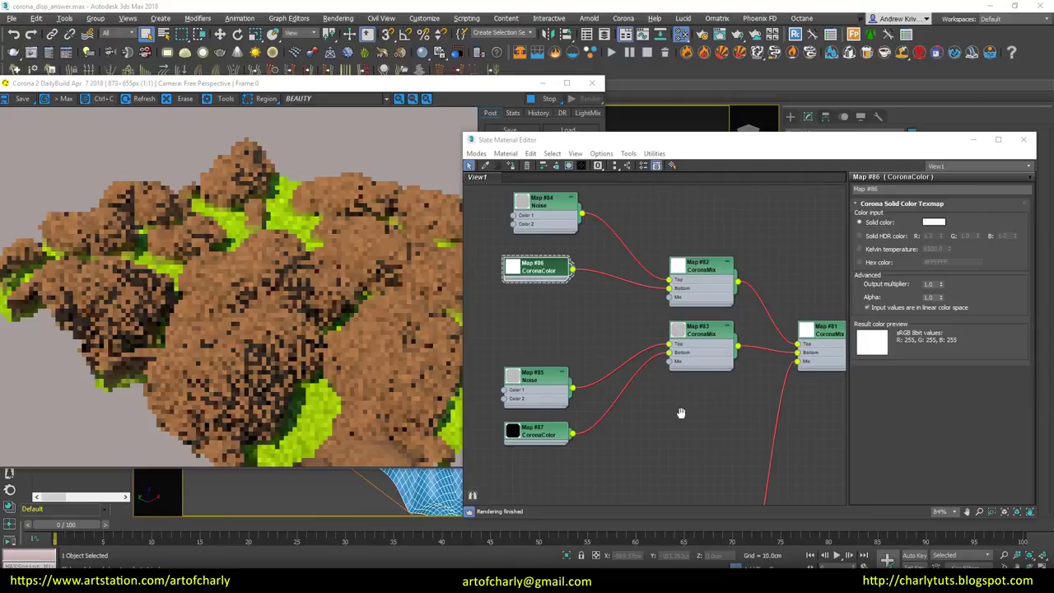
Step: Switch CoronaMix Map #81's mix operation from Add to Mix
middle_click_drag(687, 417, 658, 423)
left_click(818, 356)
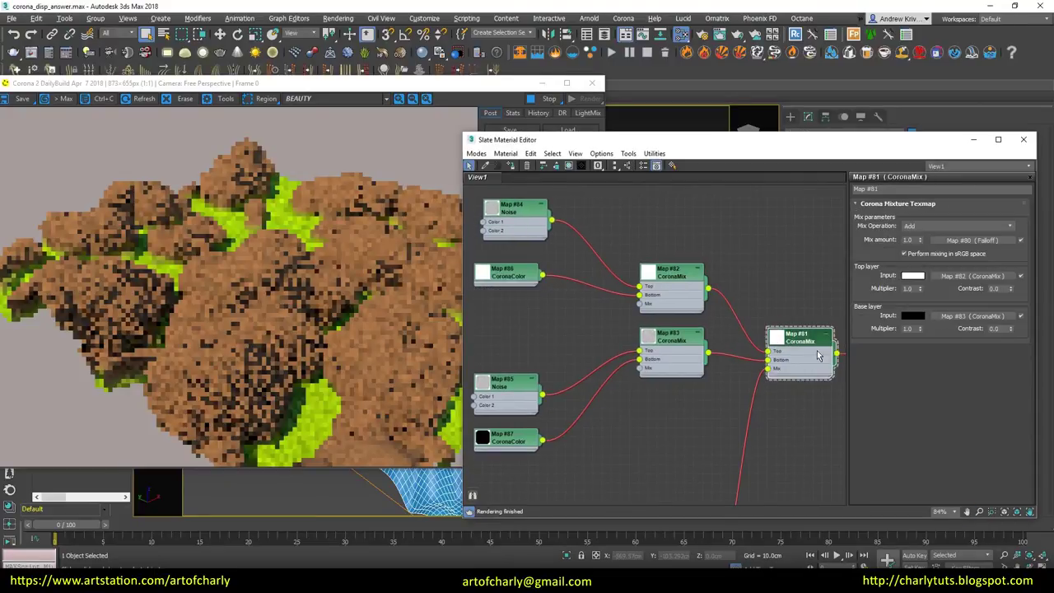
left_click(922, 227)
left_click(906, 280)
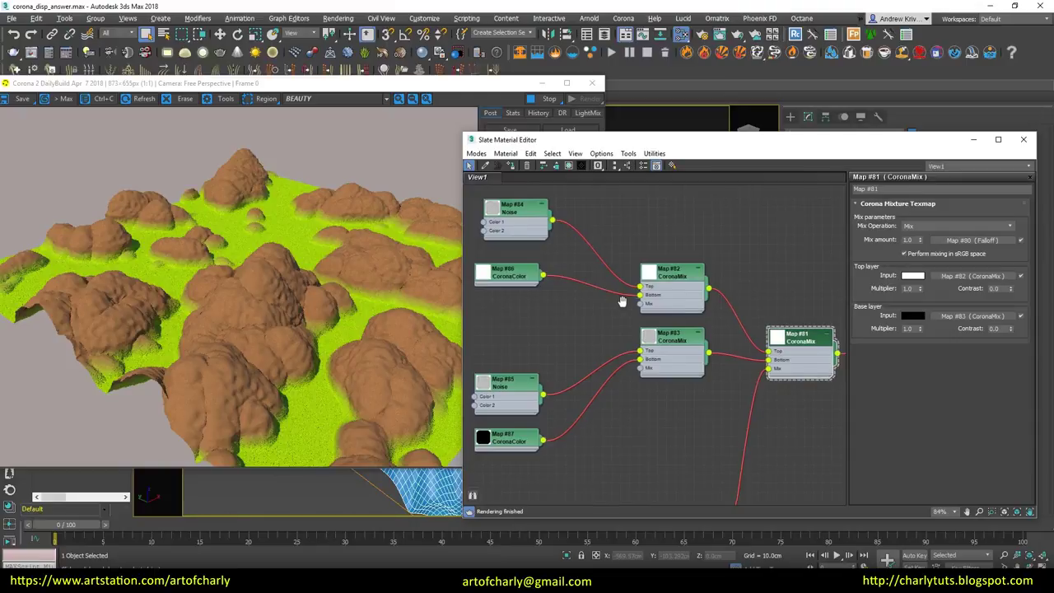
Step: Set CoronaColor Map #86's output multiplier to 0.26 and Map #87's to 0.51
middle_click_drag(507, 280, 535, 296)
left_click(535, 295)
left_click_drag(940, 283, 936, 295)
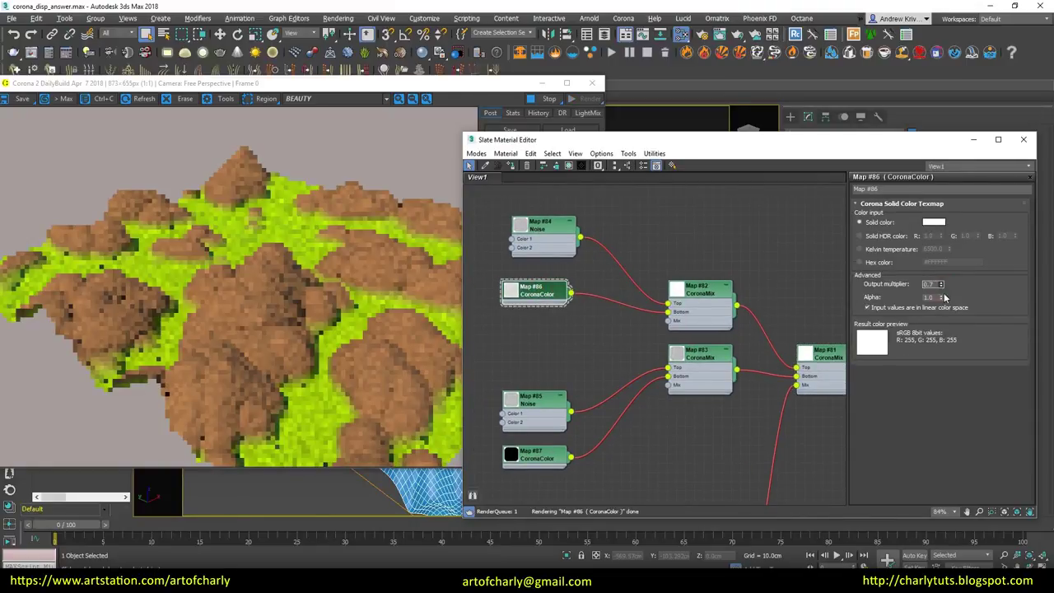
left_click(536, 455)
left_click_drag(941, 285, 940, 272)
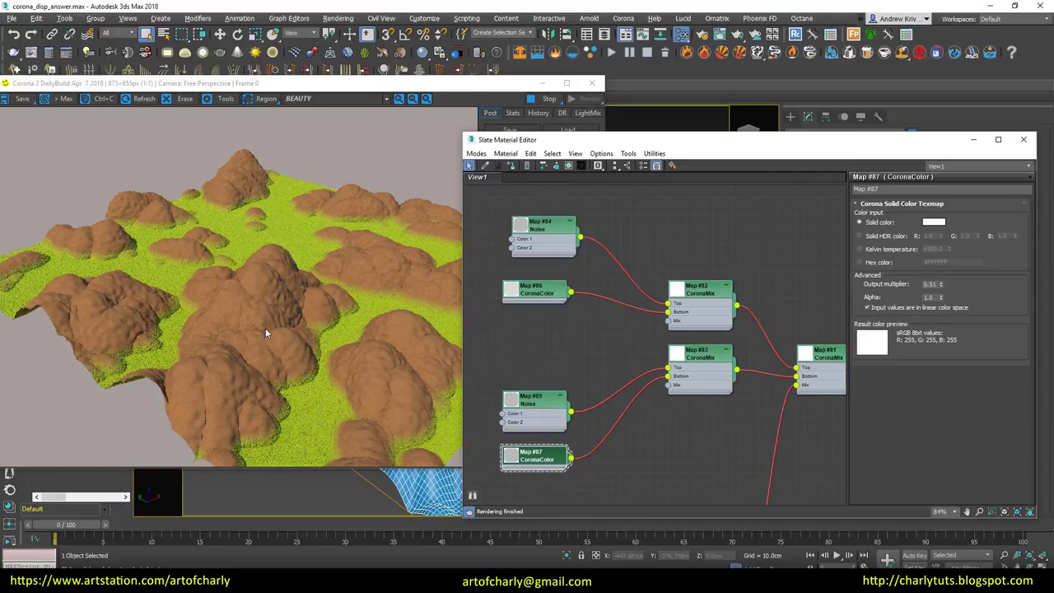
left_click(537, 285)
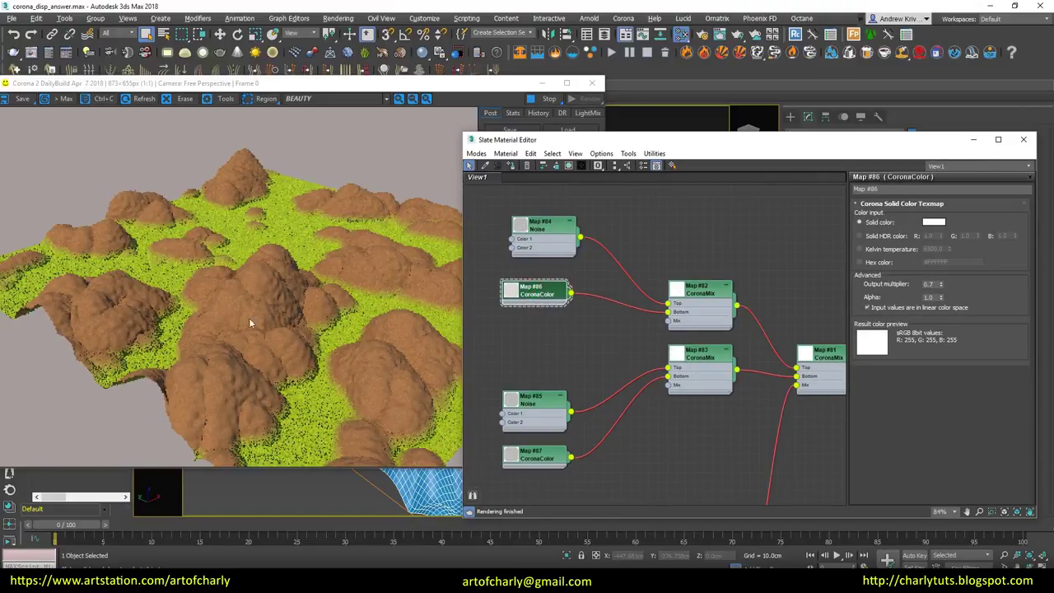
left_click_drag(941, 288, 941, 306)
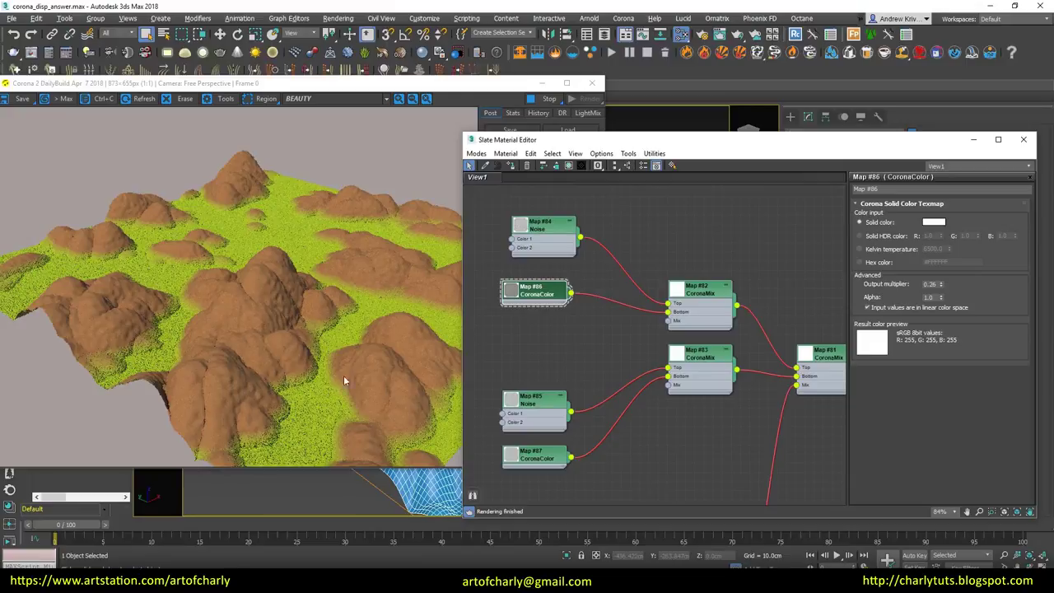
left_click_drag(722, 152, 563, 307)
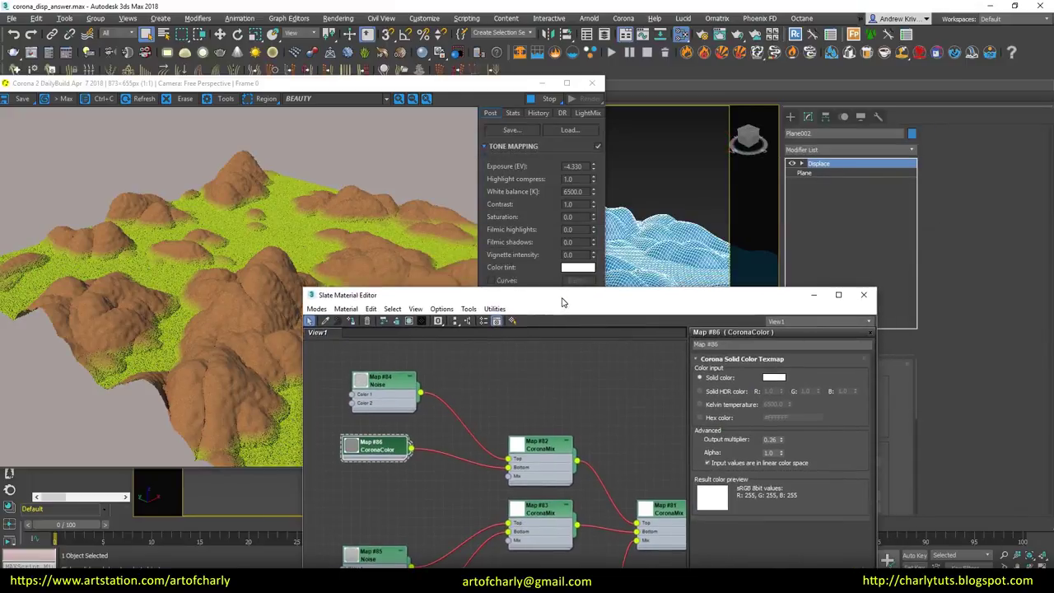
Step: Reposition the Slate editor and zoom out to show the whole material node network
left_click_drag(725, 296, 611, 274)
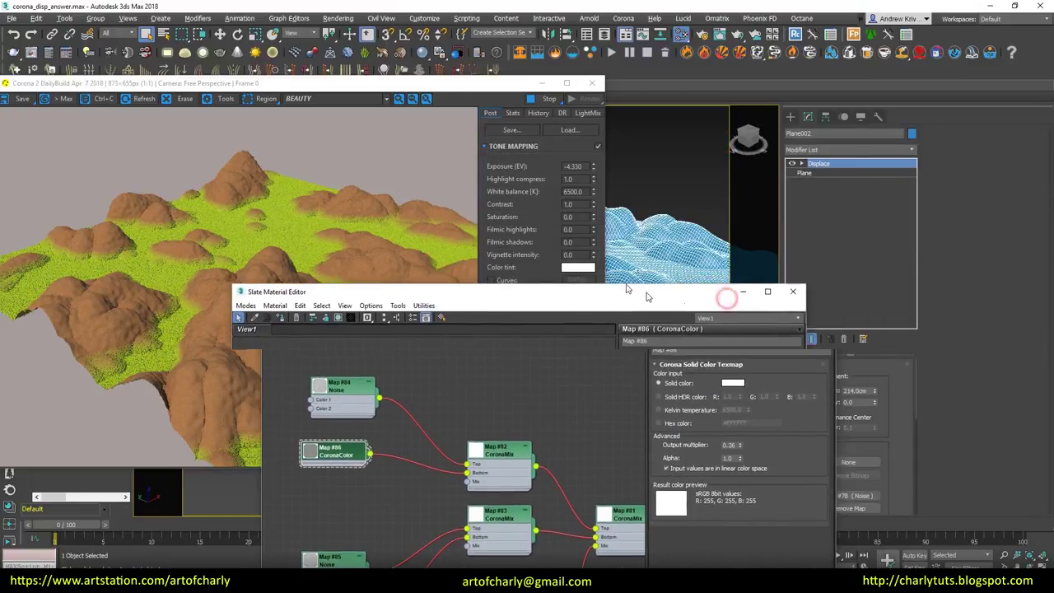
left_click_drag(540, 278, 791, 160)
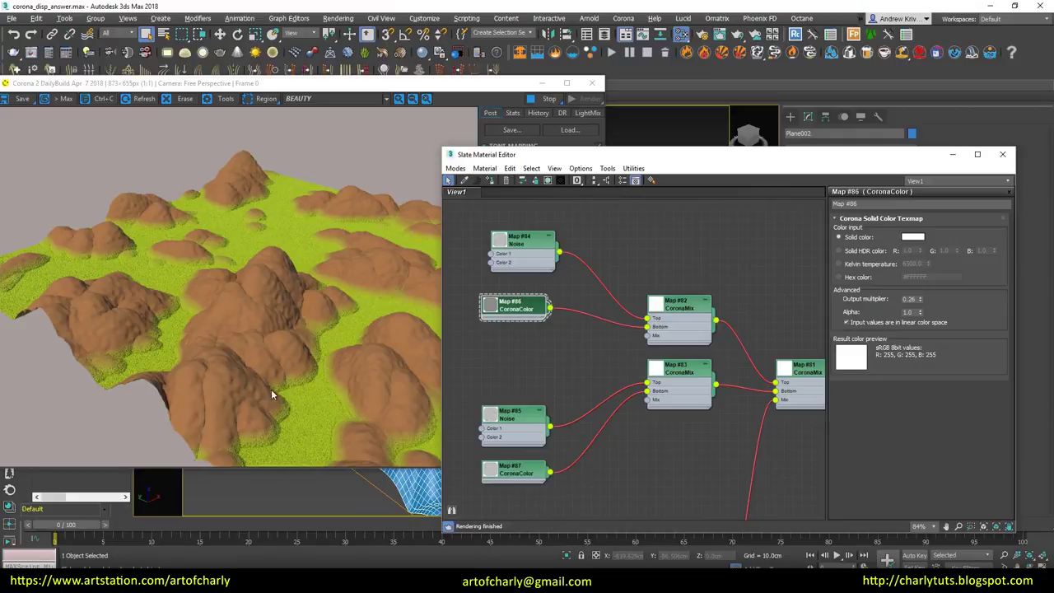
middle_click_drag(557, 344, 544, 337)
scroll(544, 337, "down", 3)
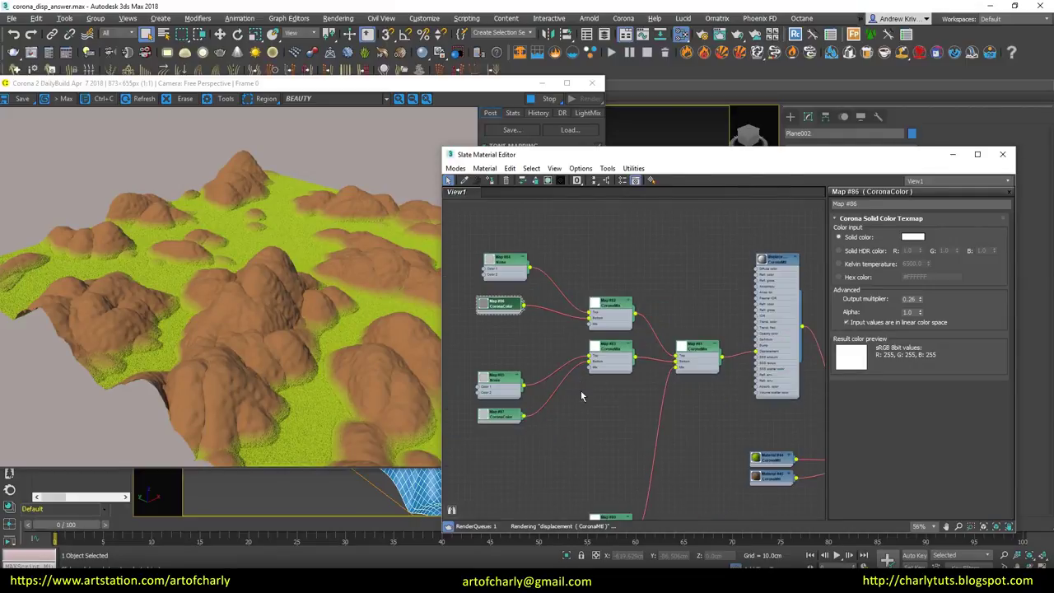
scroll(559, 340, "down", 2)
scroll(612, 452, "up", 3)
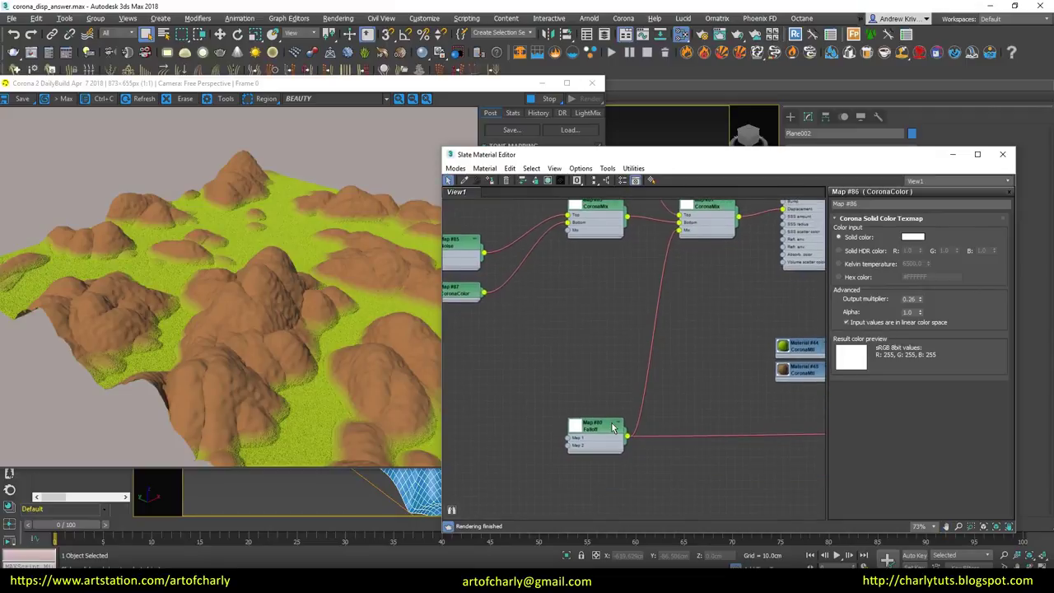
scroll(617, 437, "up", 3)
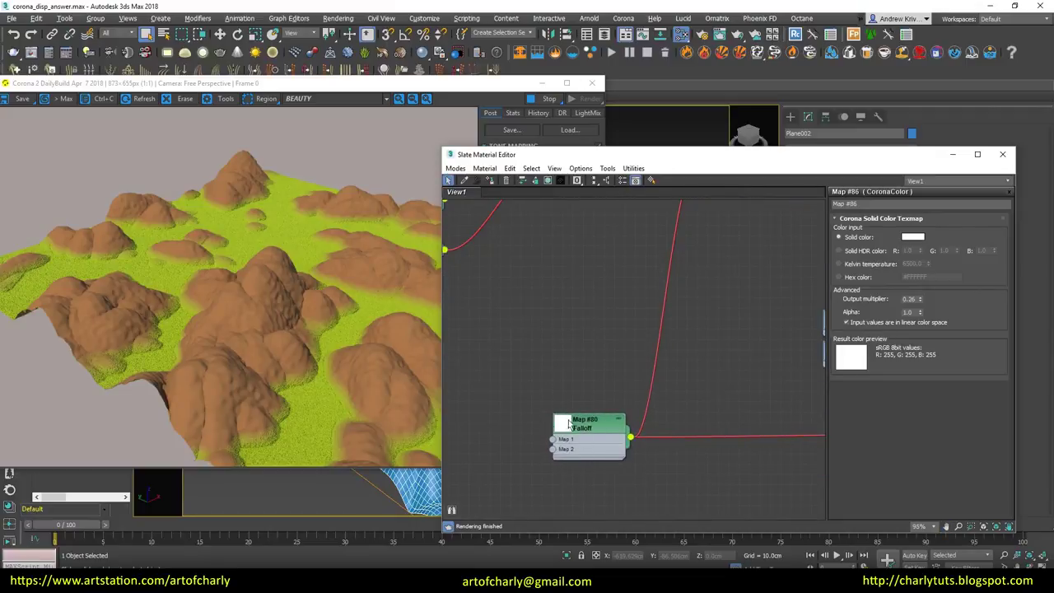
middle_click_drag(568, 348, 570, 399)
scroll(571, 398, "down", 1)
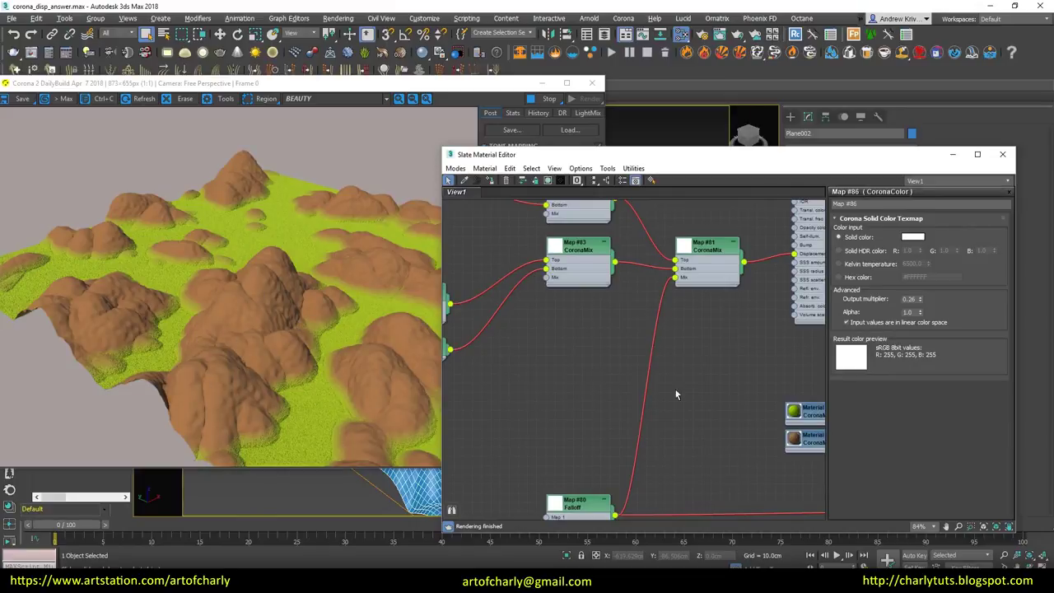
middle_click_drag(563, 320, 600, 326)
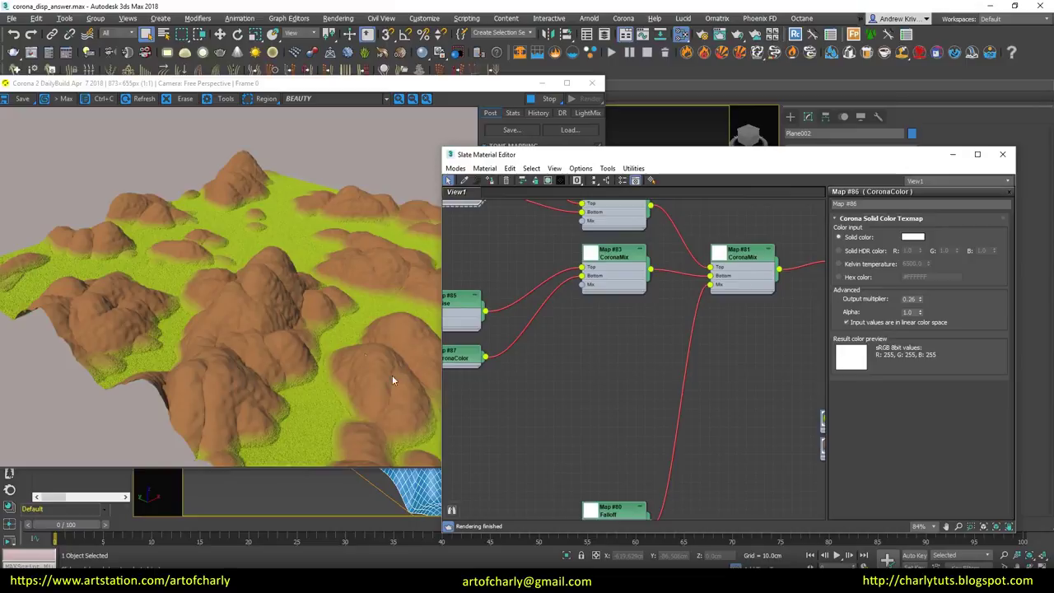
middle_click_drag(624, 296, 694, 350)
scroll(628, 400, "down", 1)
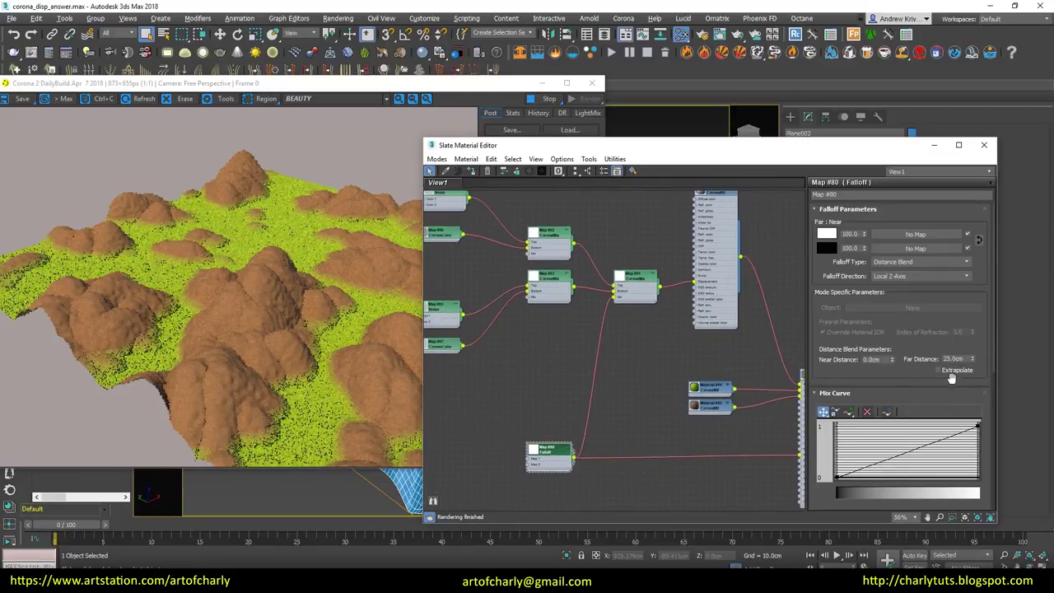
Step: Raise the Falloff Far Distance from 25 cm through 46 cm to 79 cm
left_click_drag(971, 361, 972, 338)
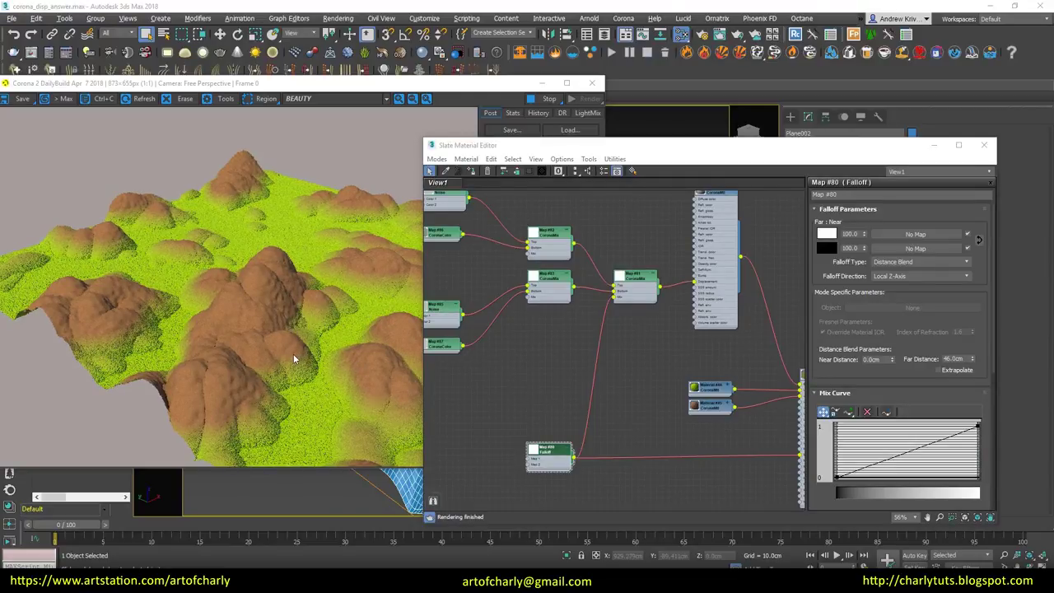
left_click_drag(972, 361, 971, 345)
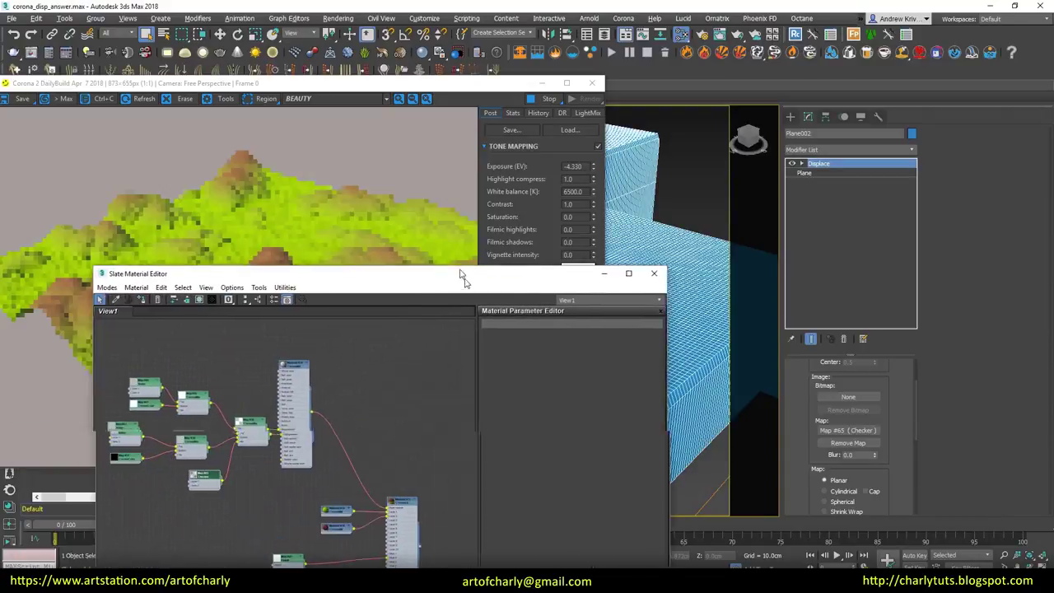
left_click_drag(462, 280, 469, 259)
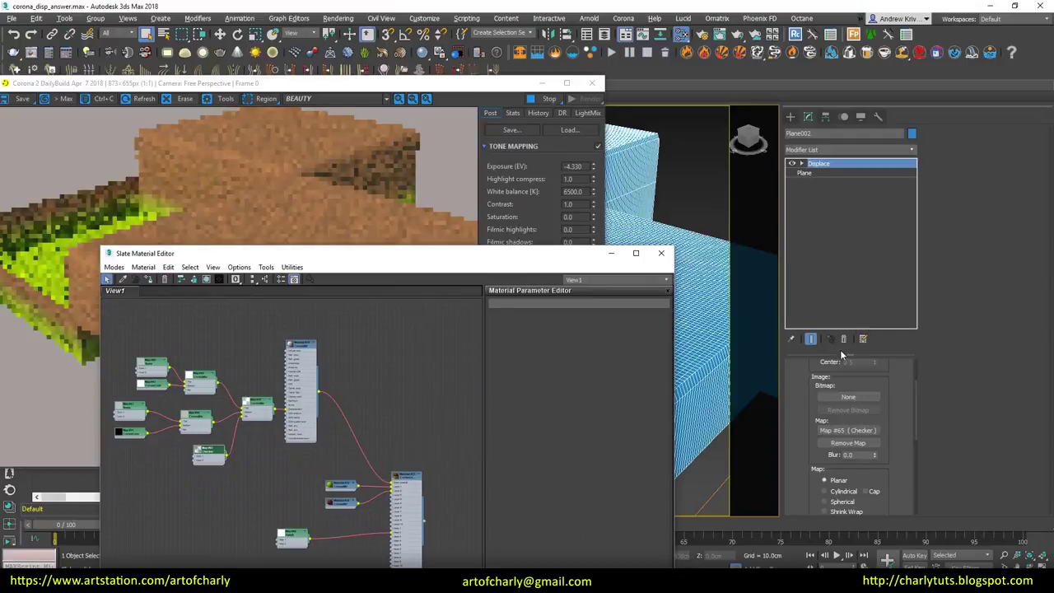
Step: Delete Plane002's Displace modifier and set its render density to 1
left_click(843, 339)
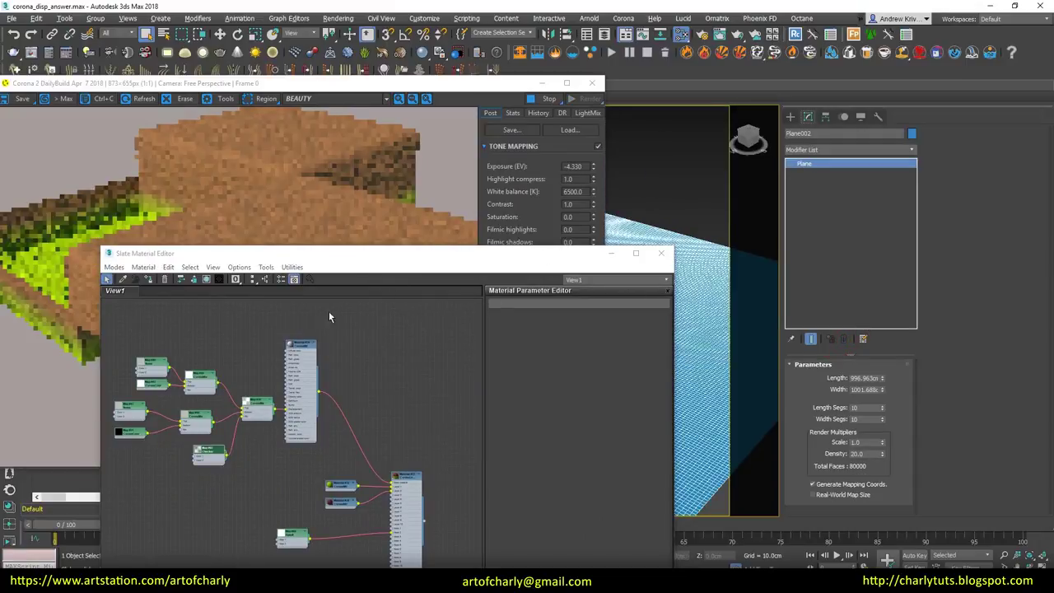
left_click_drag(451, 253, 729, 117)
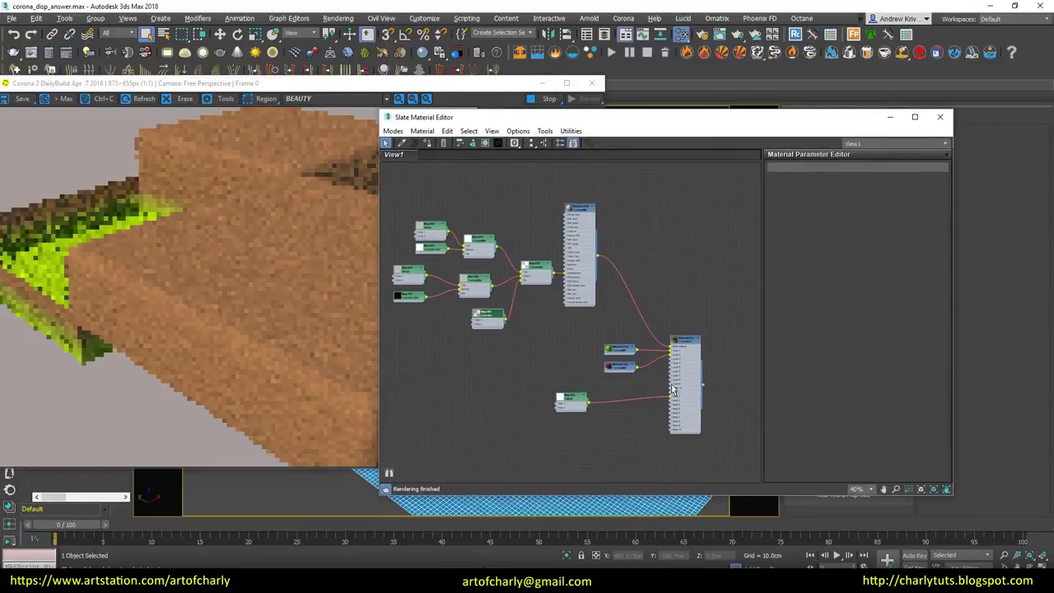
left_click_drag(494, 117, 342, 198)
left_click(881, 455)
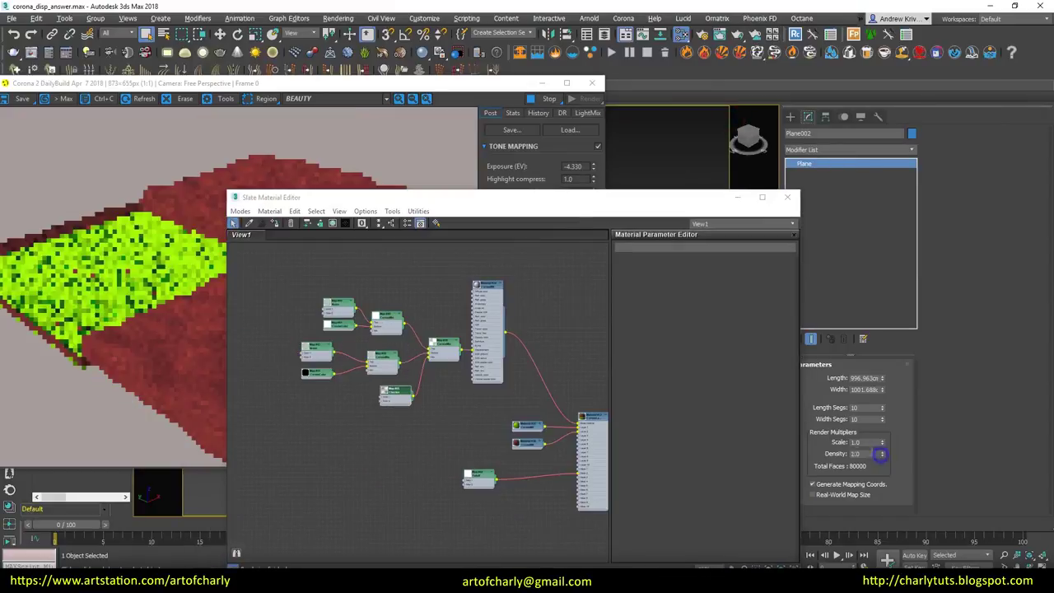
Step: Zoom in on the material nodes and open Checker Map #65's settings
left_click_drag(555, 197, 685, 150)
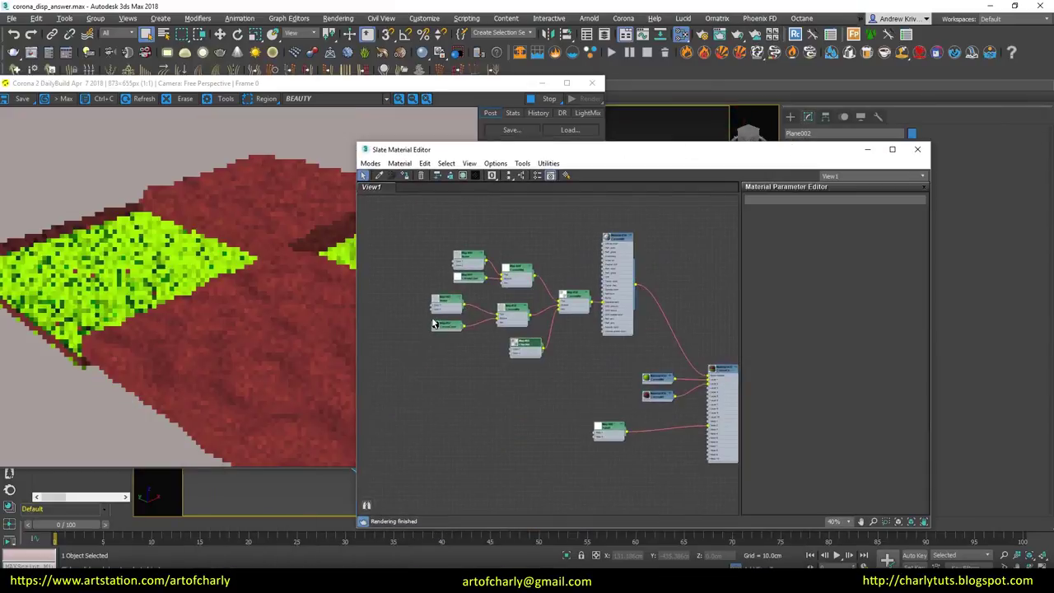
middle_click_drag(522, 397, 500, 414)
scroll(554, 343, "up", 4)
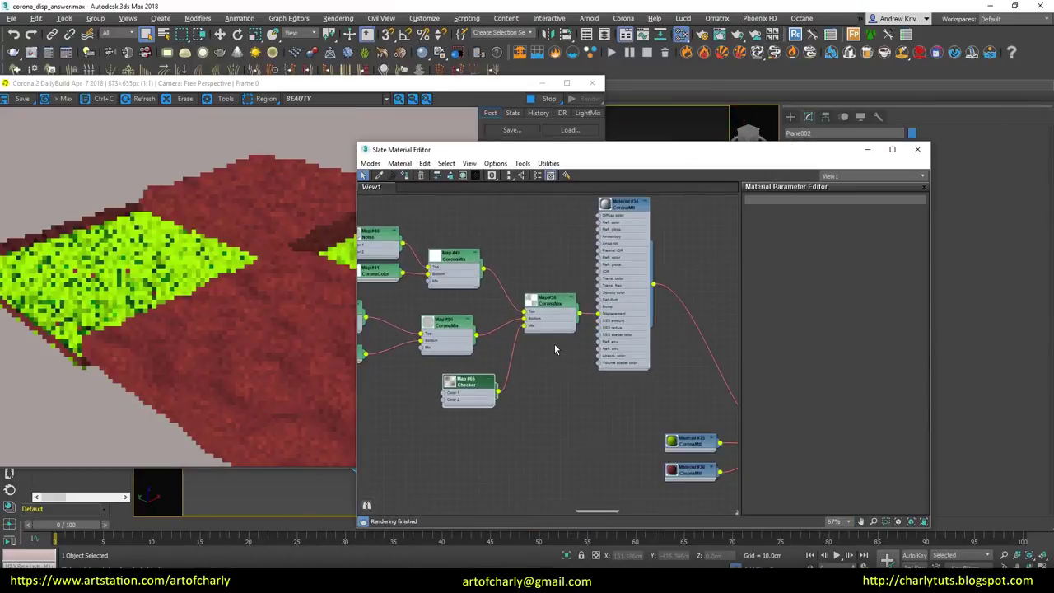
double_click(473, 395)
scroll(516, 367, "up", 4)
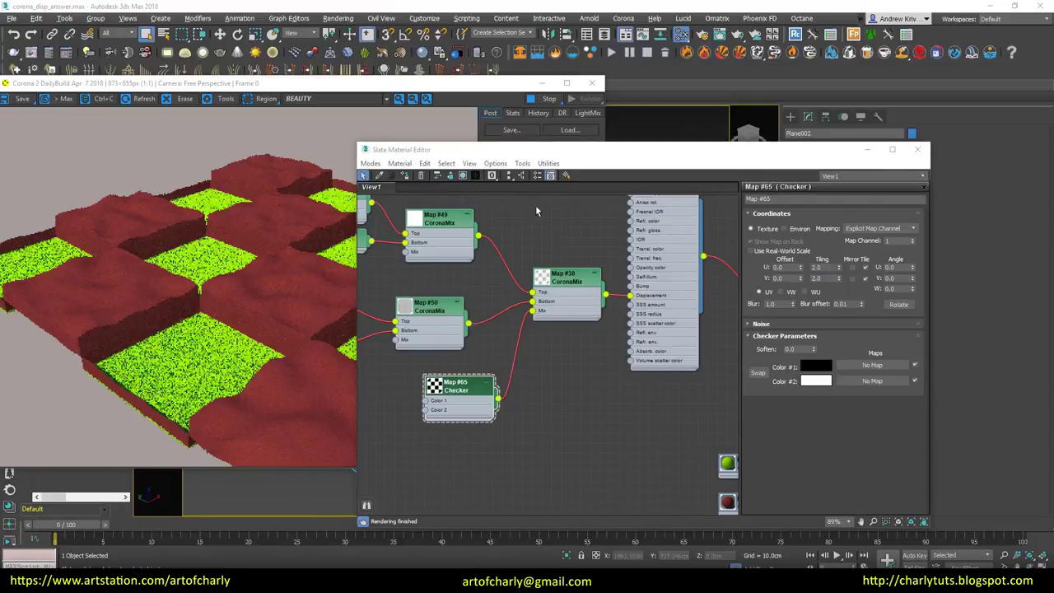
Step: Place the Checker node beside the layered material and reset the Checker blur offset
left_click_drag(638, 148, 767, 102)
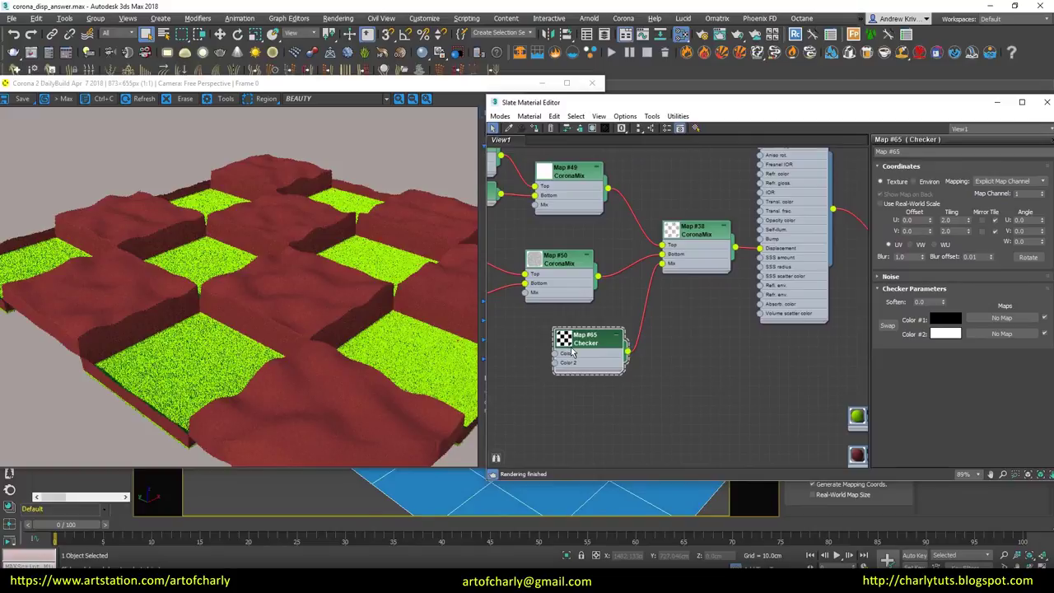
scroll(728, 378, "down", 3)
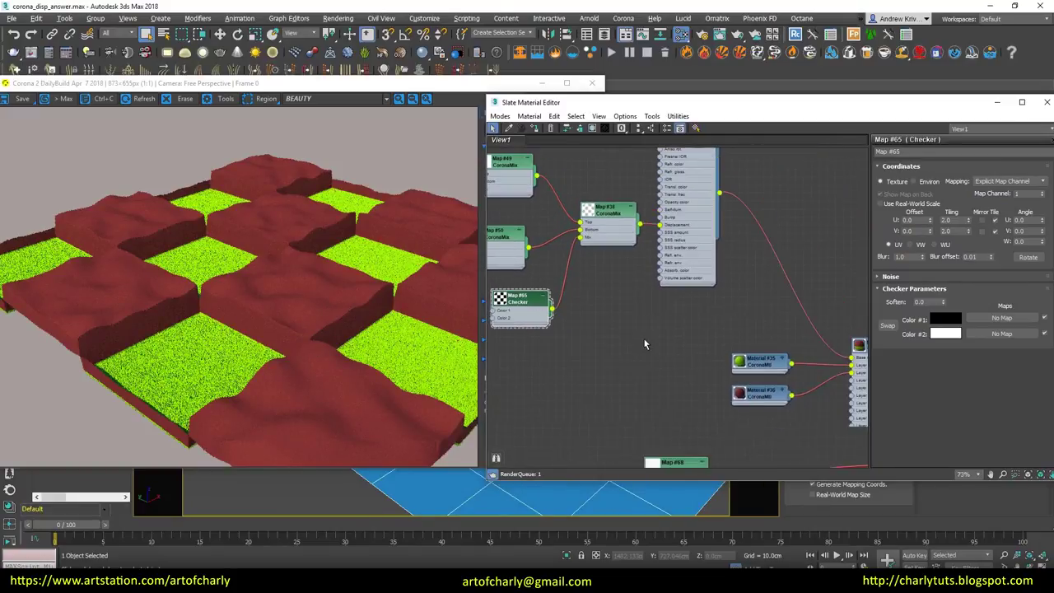
left_click_drag(675, 370, 543, 375)
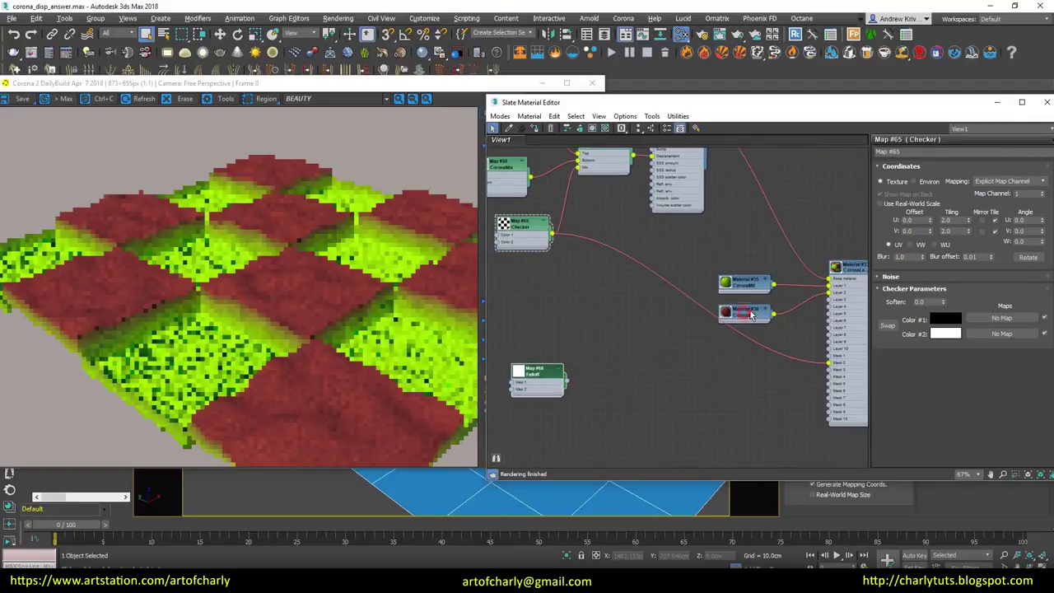
left_click_drag(531, 238, 519, 312)
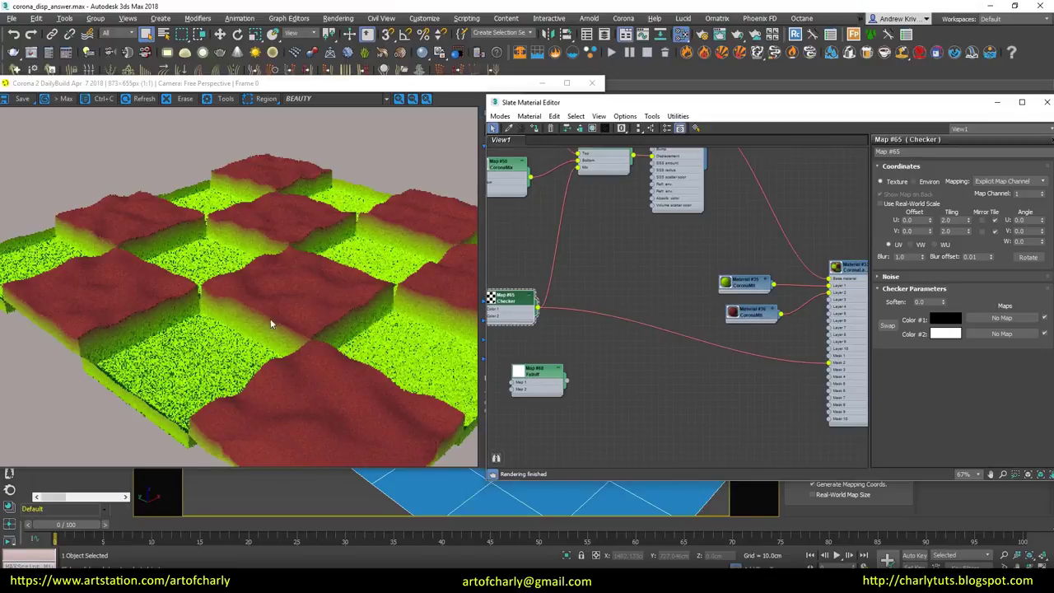
right_click(991, 258)
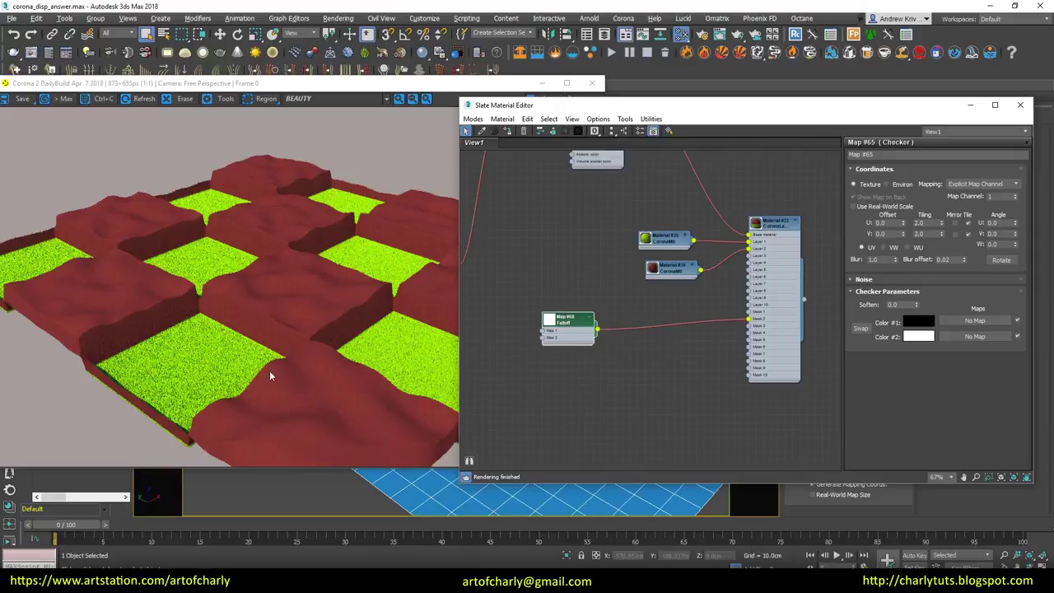
left_click(275, 402)
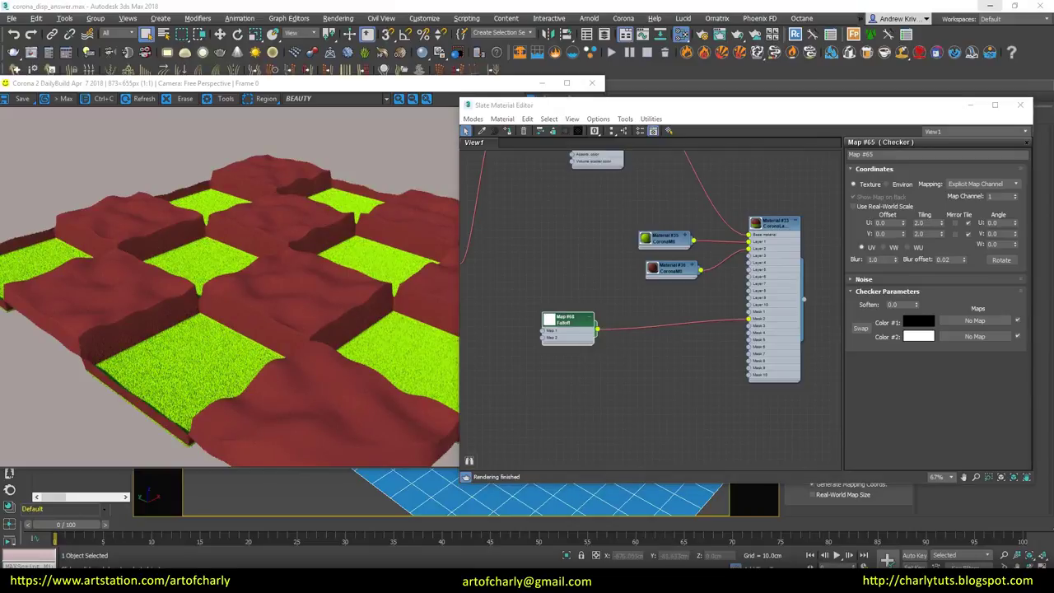